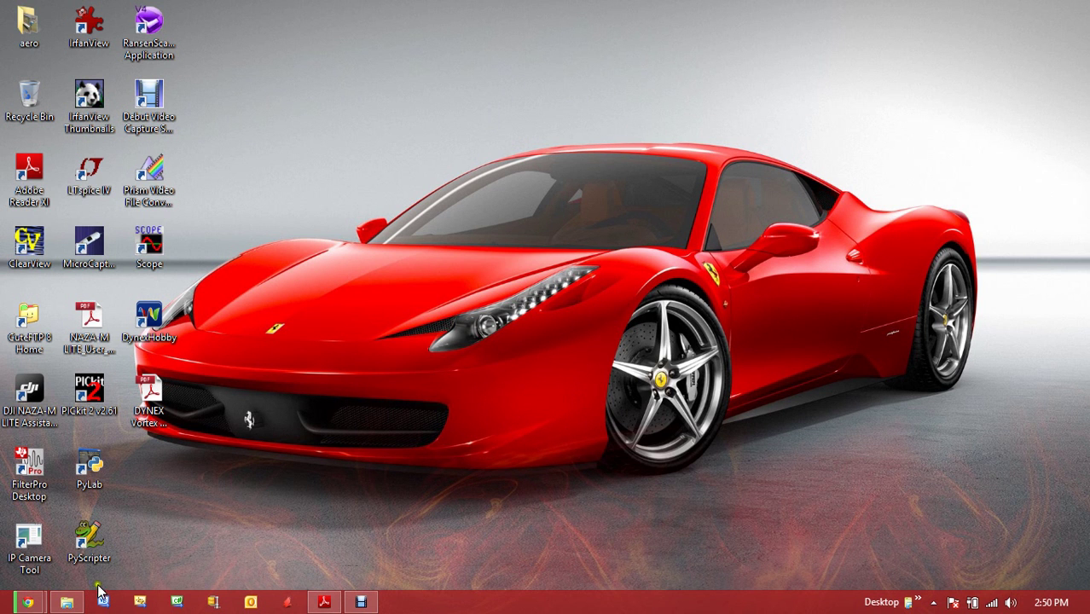
Open the Dynex Hobby website in the browser and examine its Oscilloscope Software page, then return to the software overview
mouse_move(28, 602)
click(202, 543)
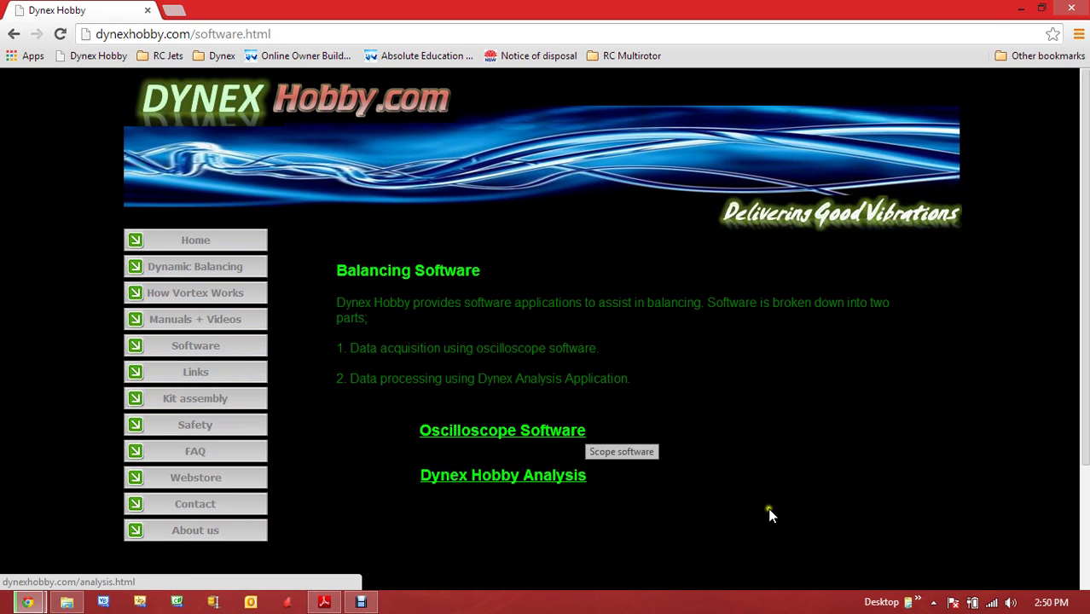
click(516, 431)
scroll(827, 376, down, 1)
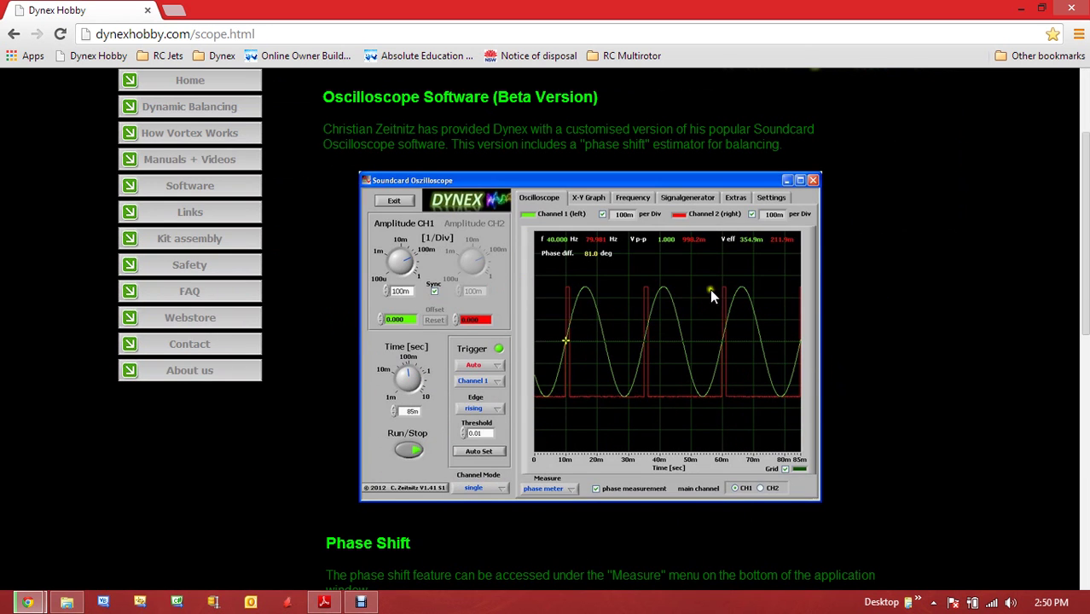
click(13, 34)
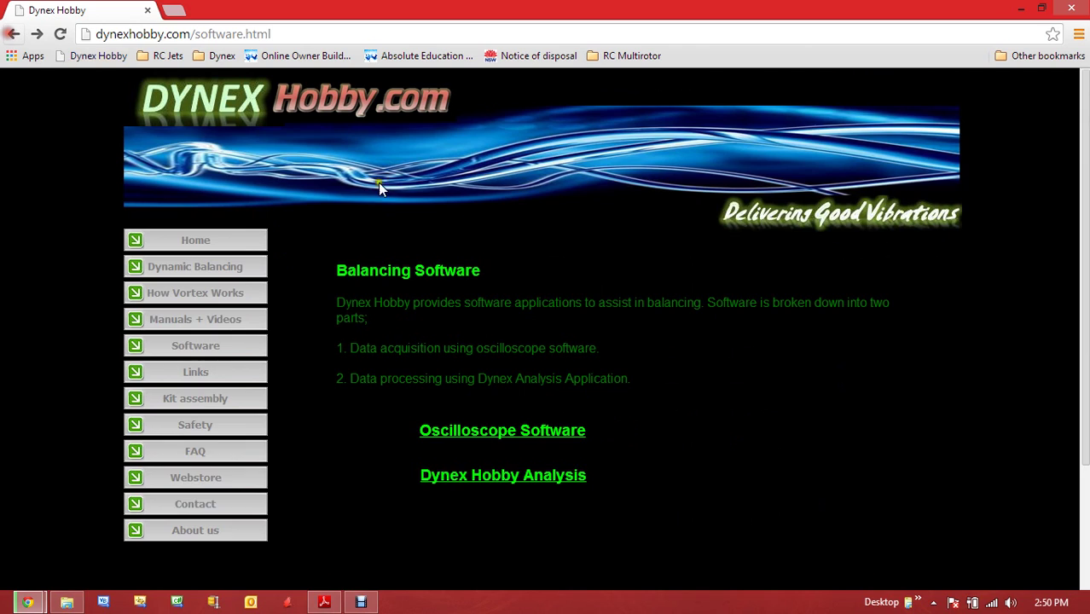
Examine the MS Windows stand-alone version of Dynex Hobby Analysis and go back to the software overview
click(476, 474)
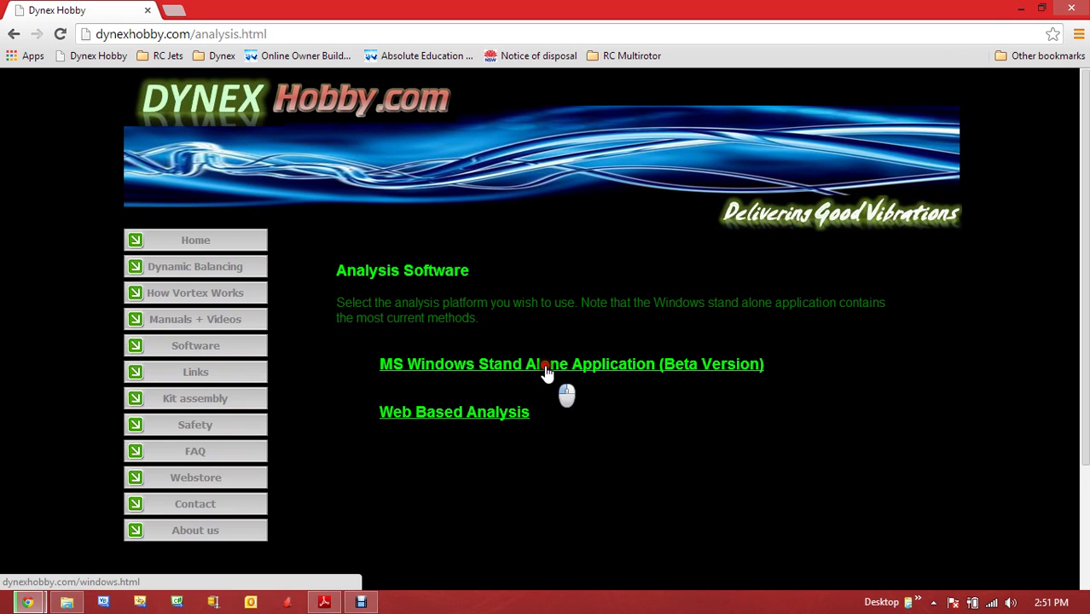
click(563, 365)
scroll(718, 420, down, 5)
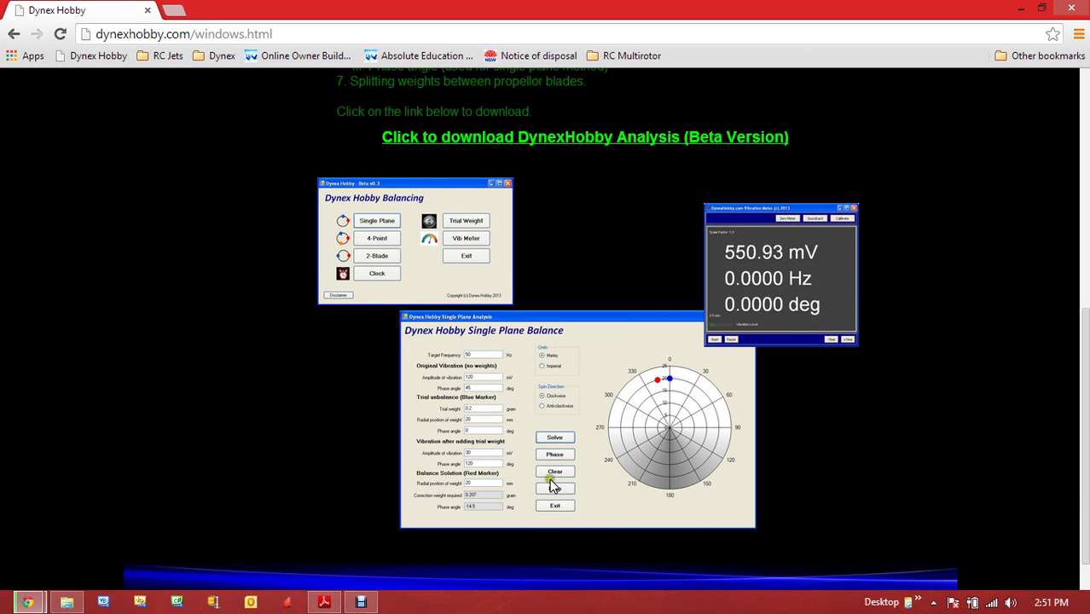
click(13, 35)
click(13, 34)
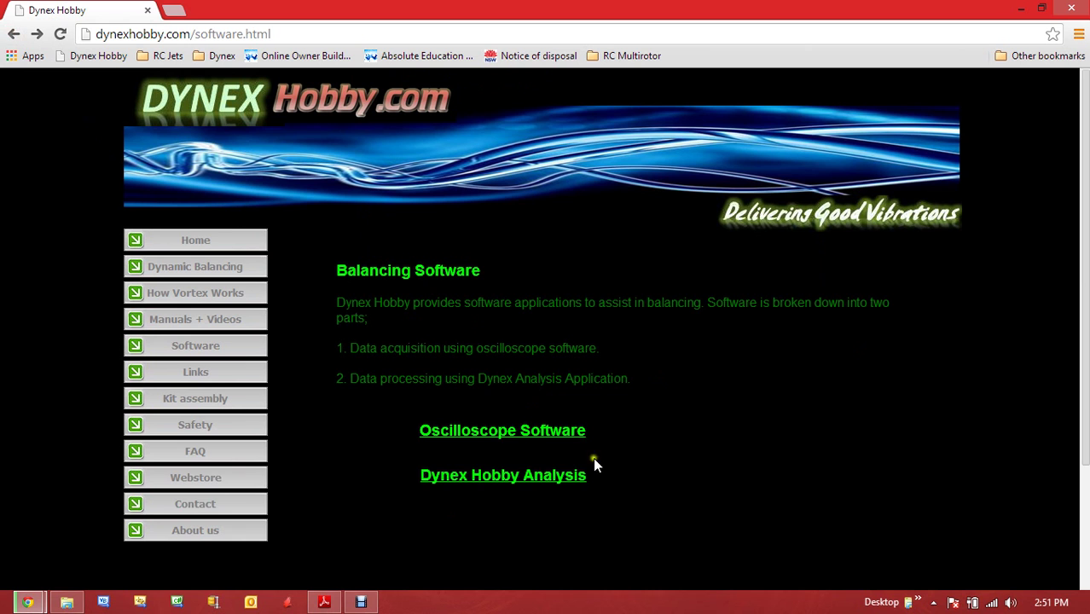
Reopen the Oscilloscope Software page and examine the customised Soundcard Oszilloscope with its phase shift feature
click(542, 431)
scroll(832, 410, down, 1)
scroll(832, 409, down, 1)
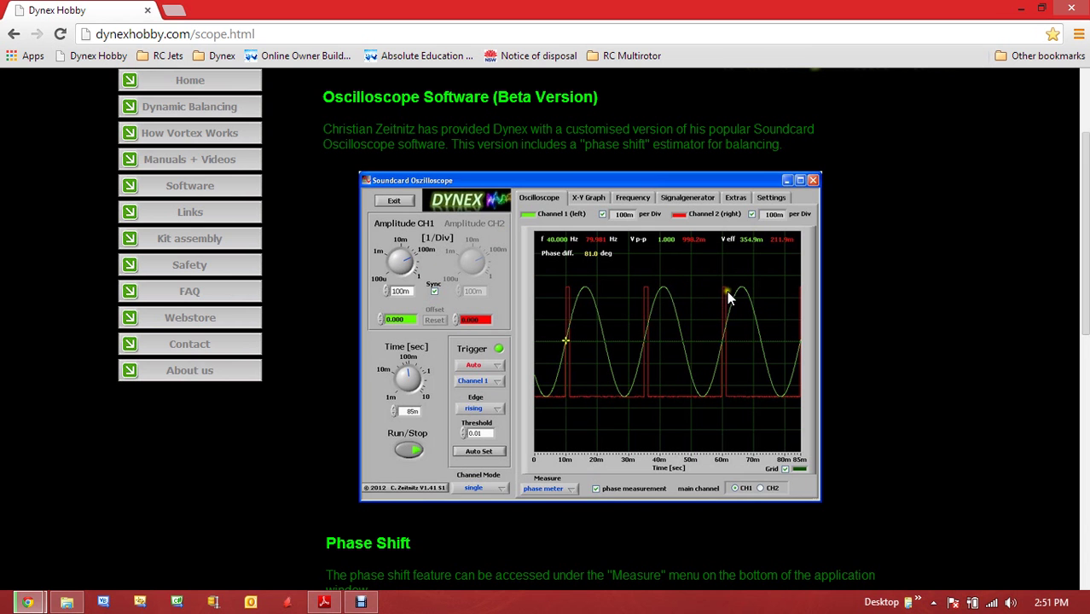
Minimise the browser and start Soundcard Scope from the desktop, continuing past its licence notice
click(1021, 9)
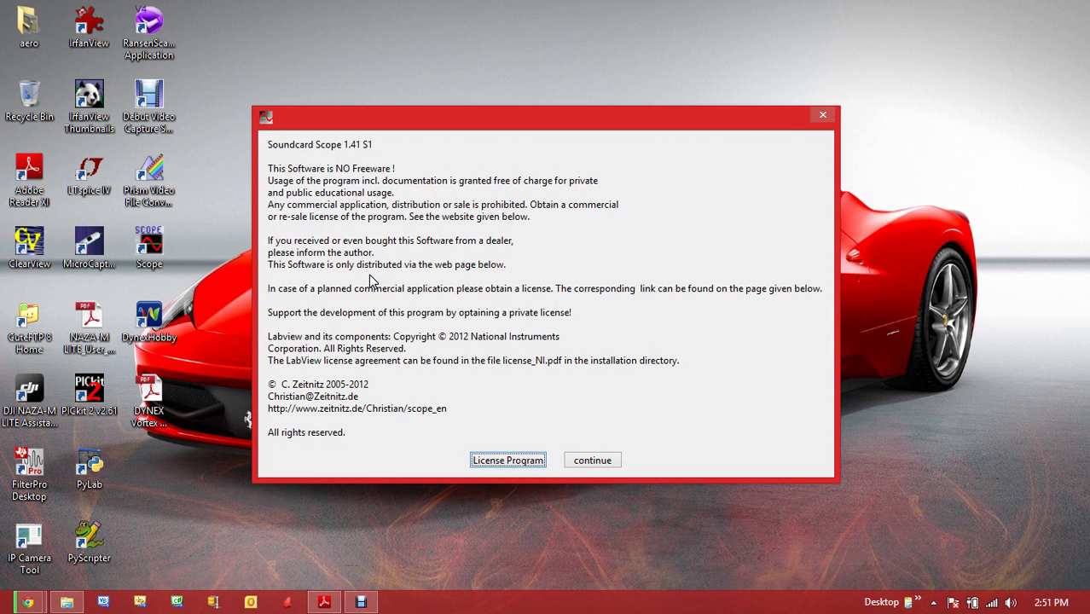
click(592, 461)
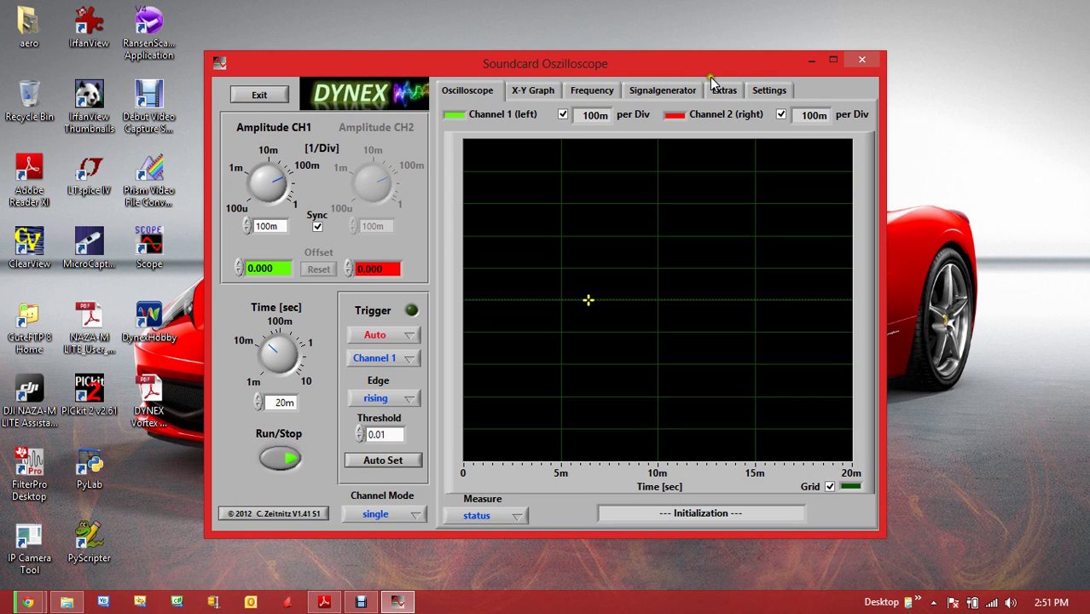
drag(680, 68, 701, 58)
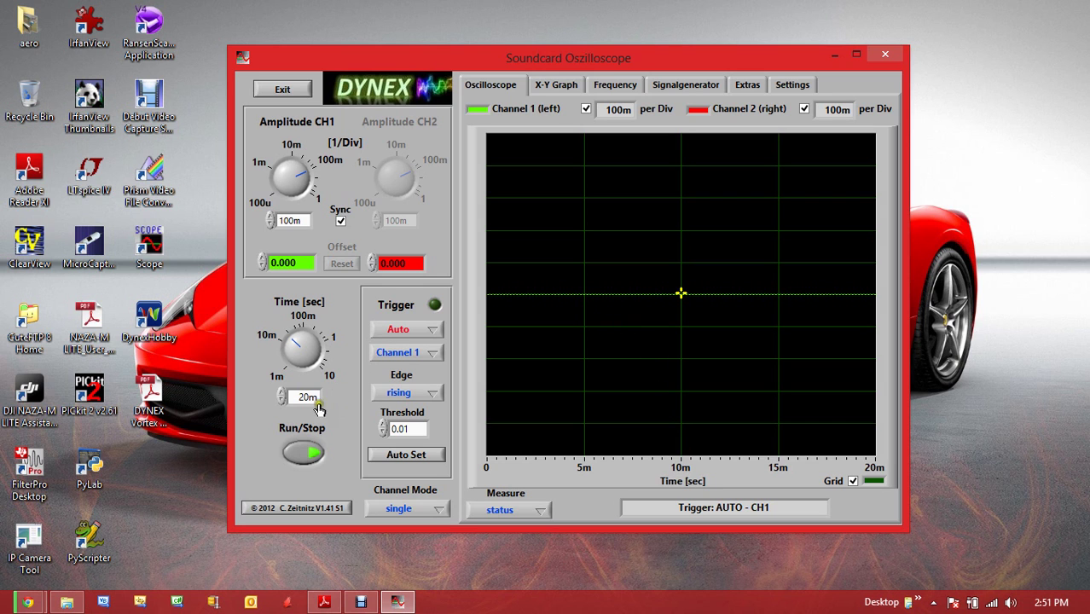
Examine the run control and the X-Y Graph, Frequency, Signalgenerator, Extras and Settings views of the scope
click(312, 457)
click(556, 85)
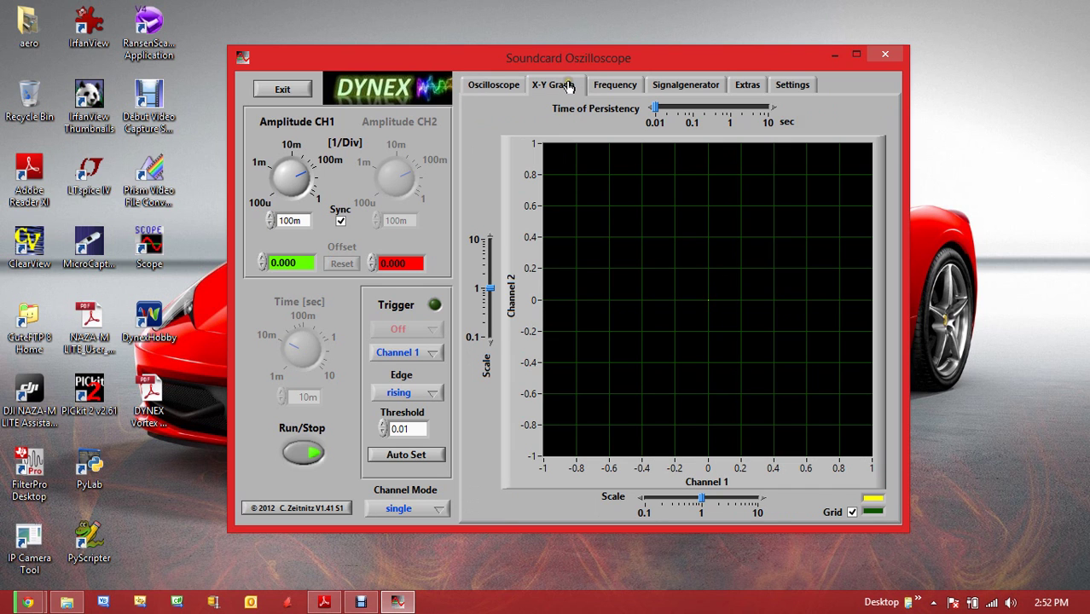
click(621, 85)
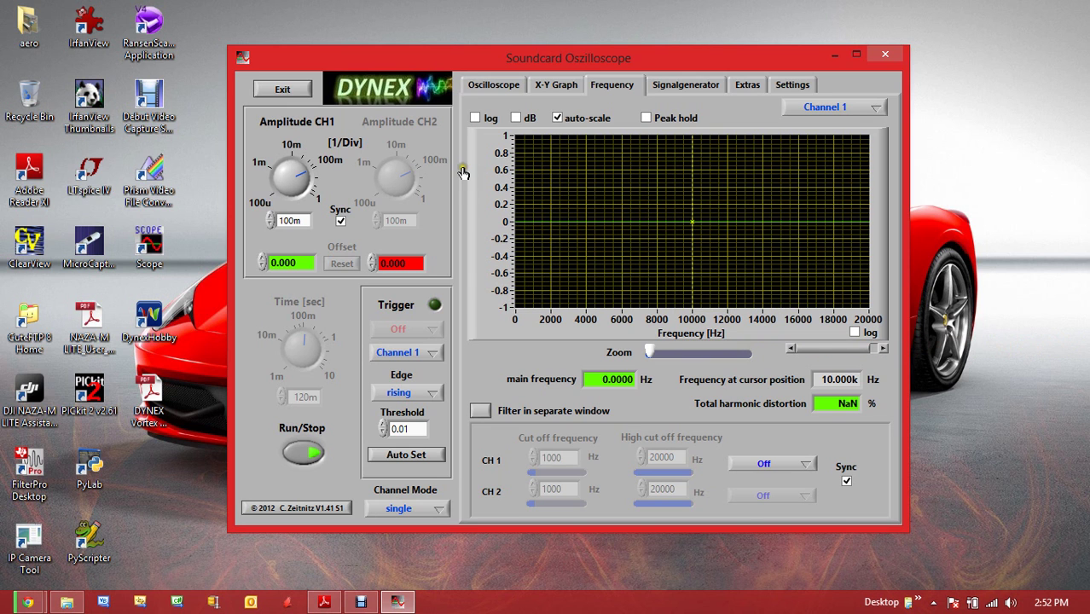
click(696, 87)
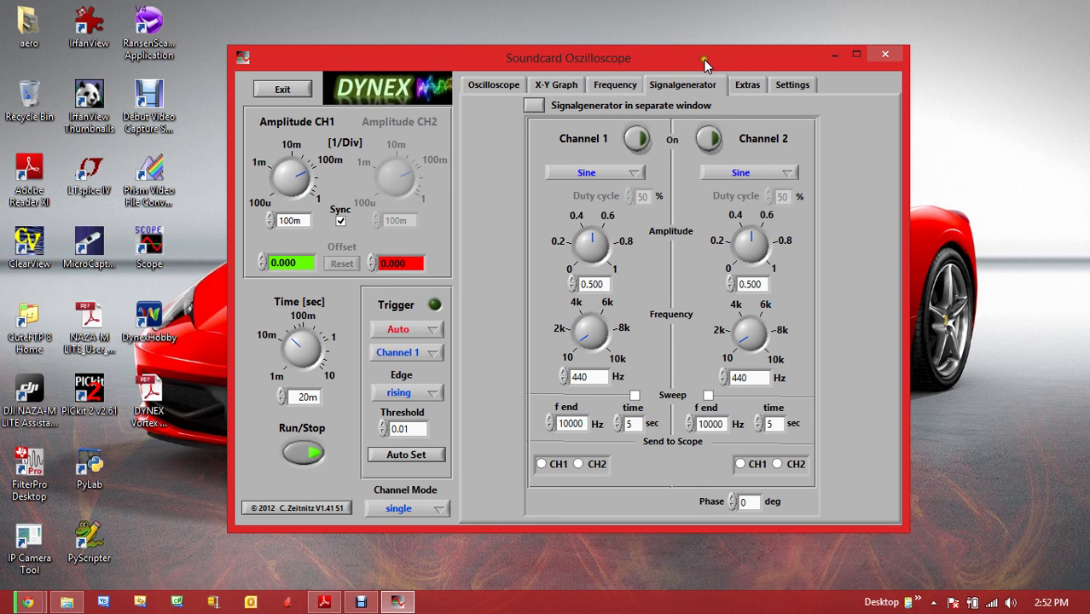
drag(704, 64, 675, 55)
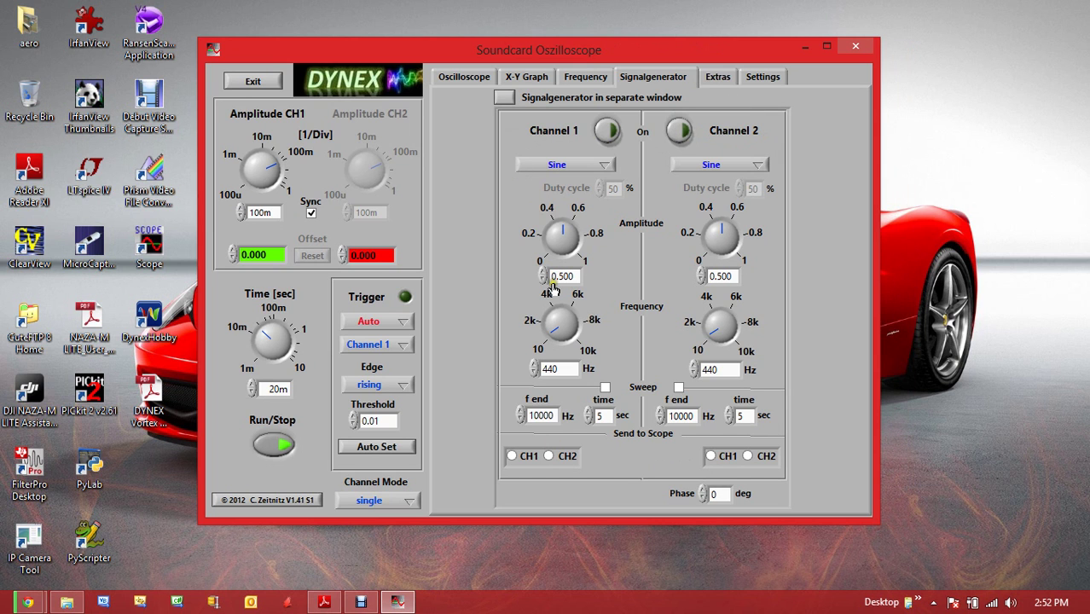
click(721, 79)
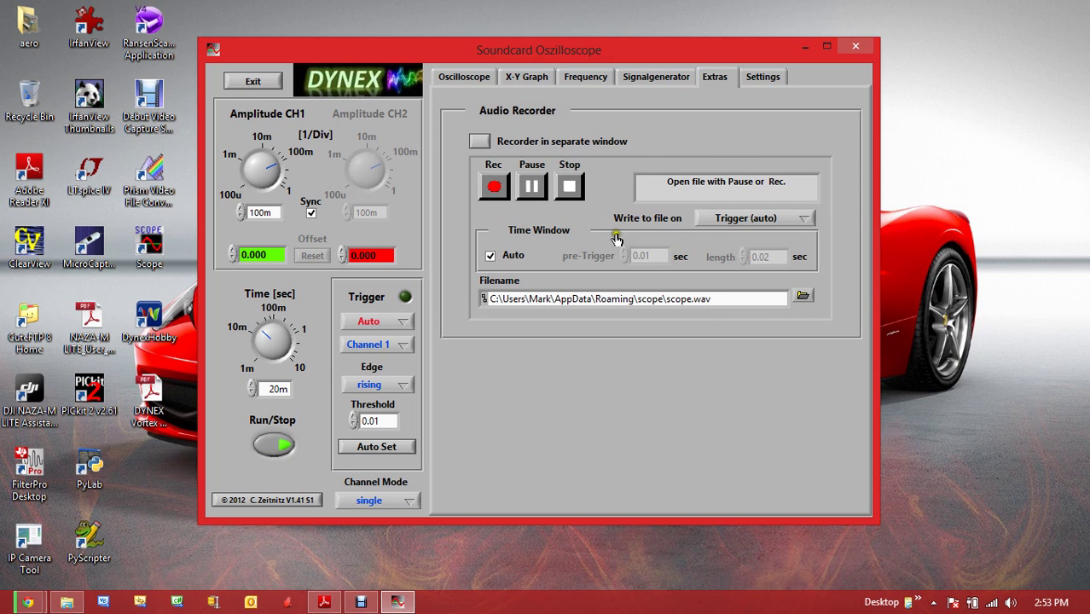
click(771, 77)
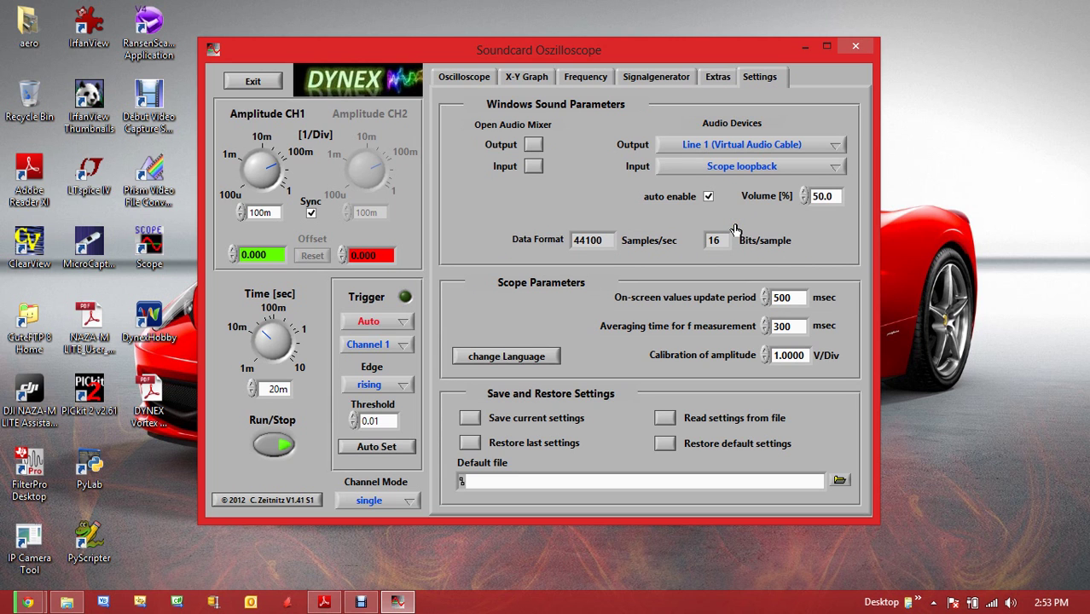
Check the available audio input devices without changing the selection, and return to the oscilloscope display
click(826, 169)
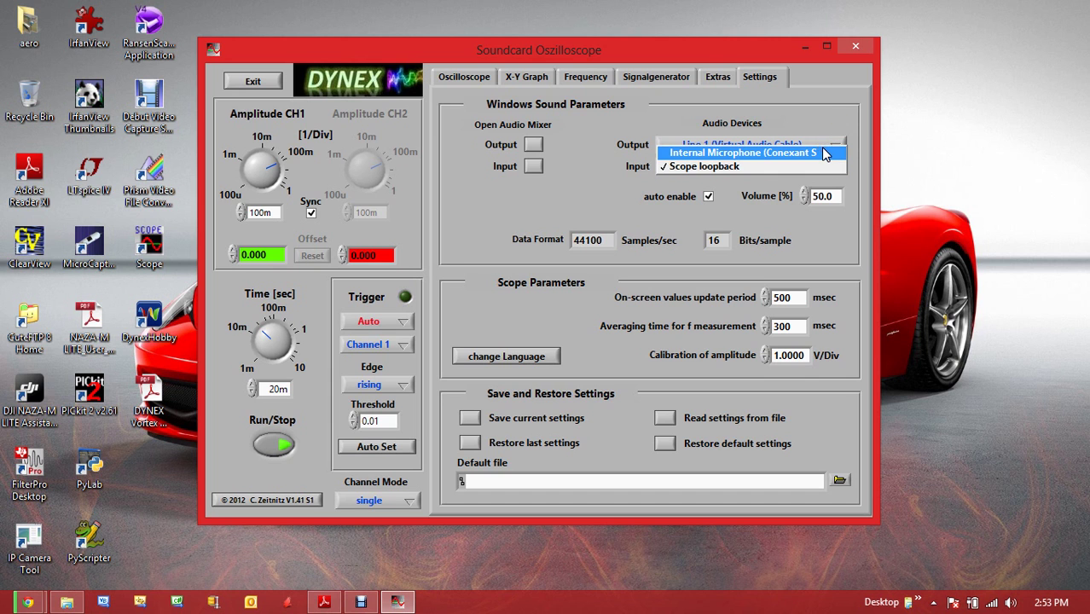
click(827, 107)
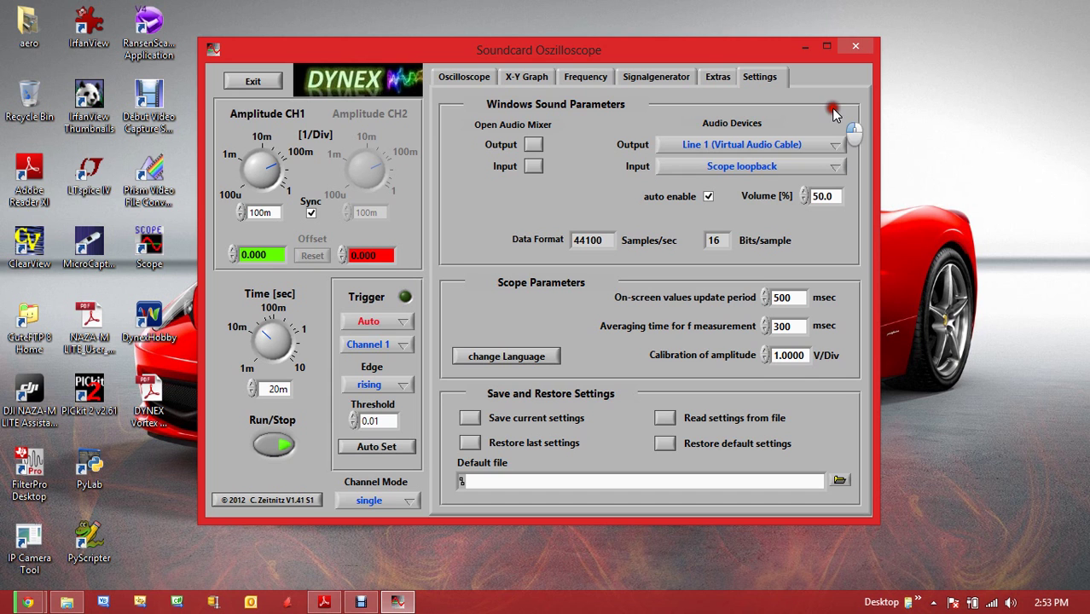
click(475, 81)
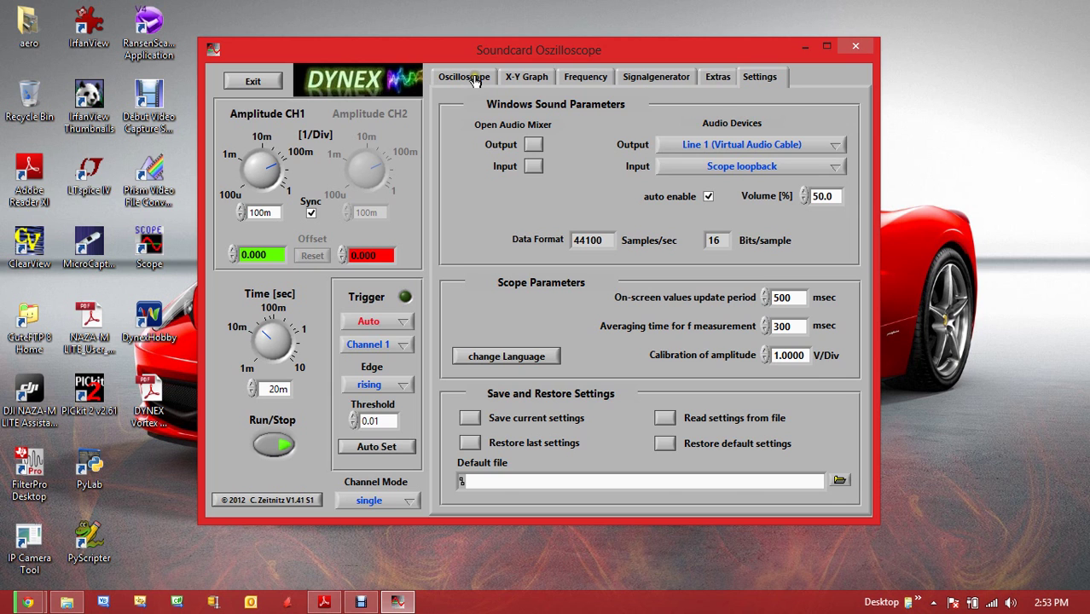
click(475, 78)
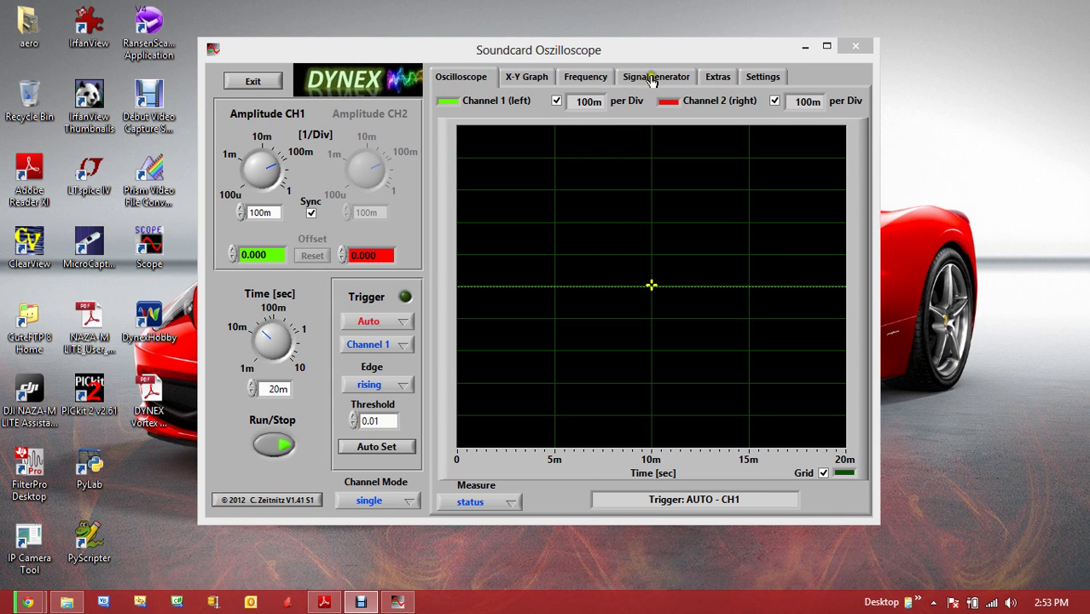
Open the signal generator in a separate window and place it beside the main scope controls
drag(642, 46, 656, 42)
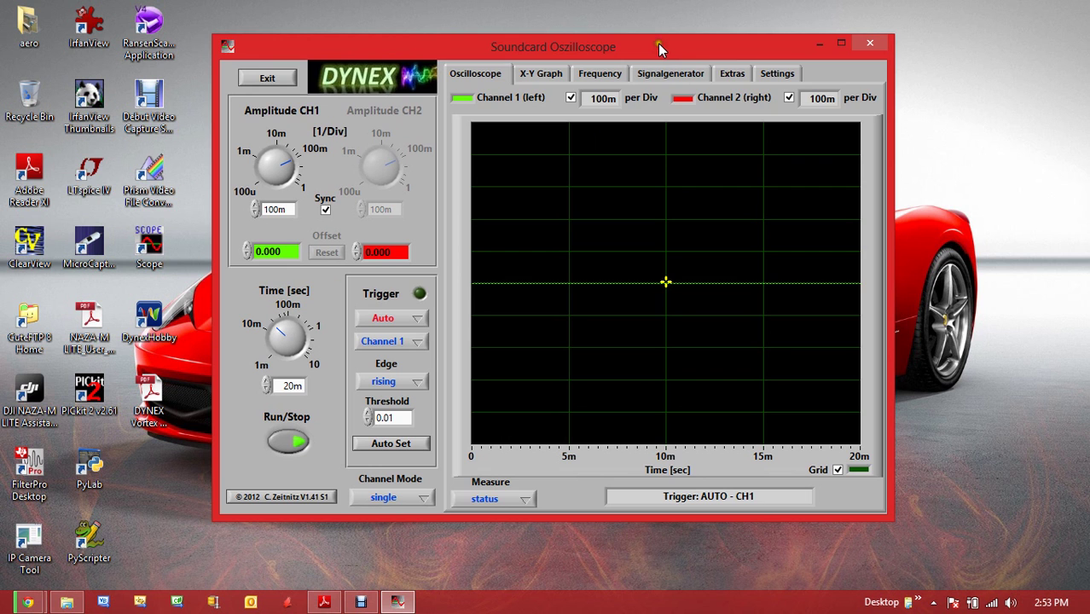
click(657, 73)
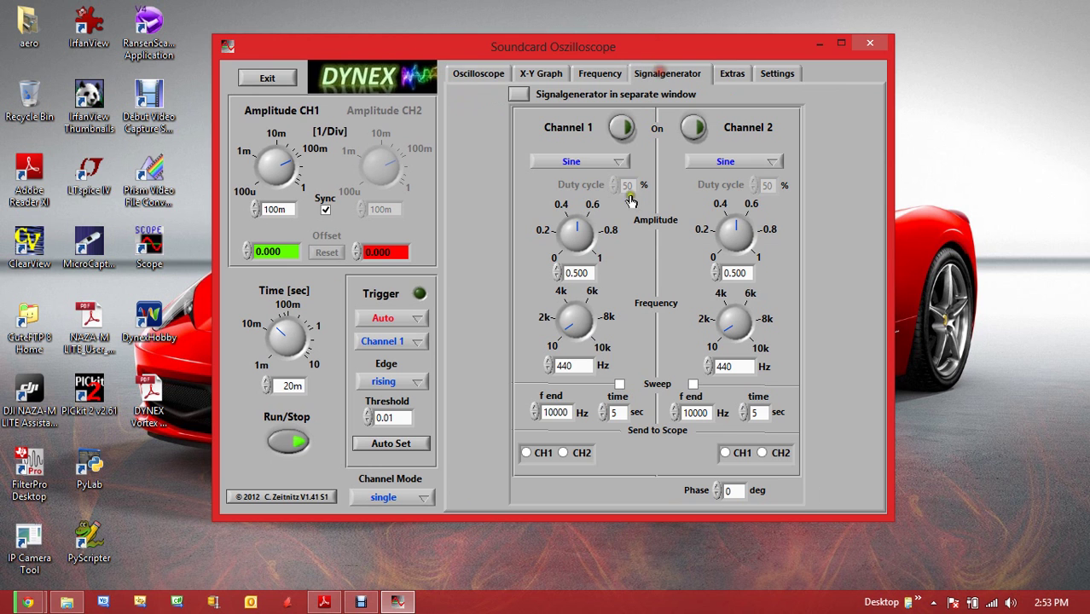
click(518, 94)
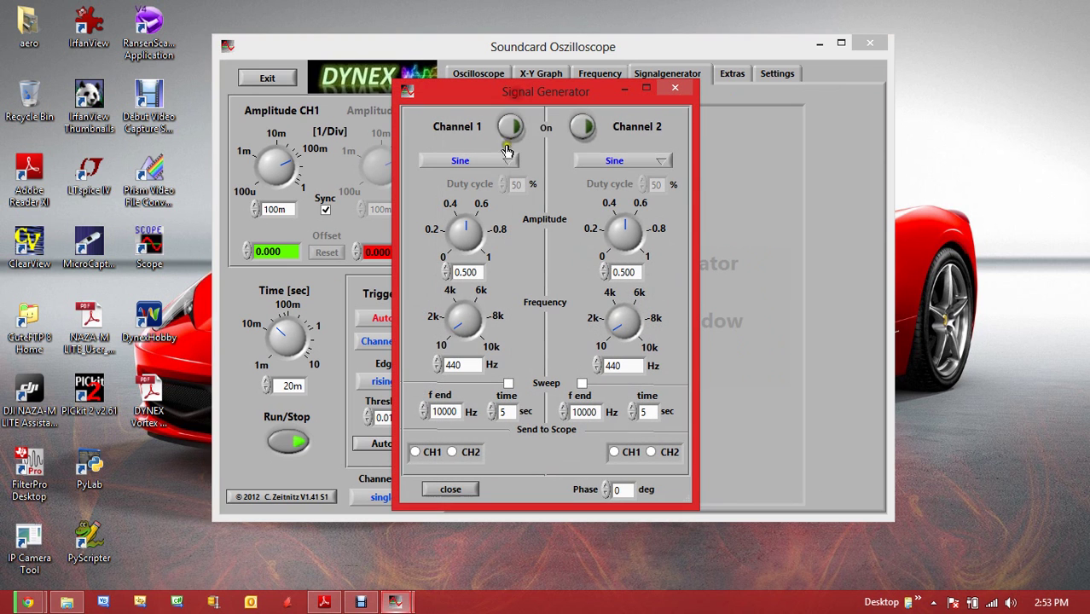
drag(573, 109, 746, 113)
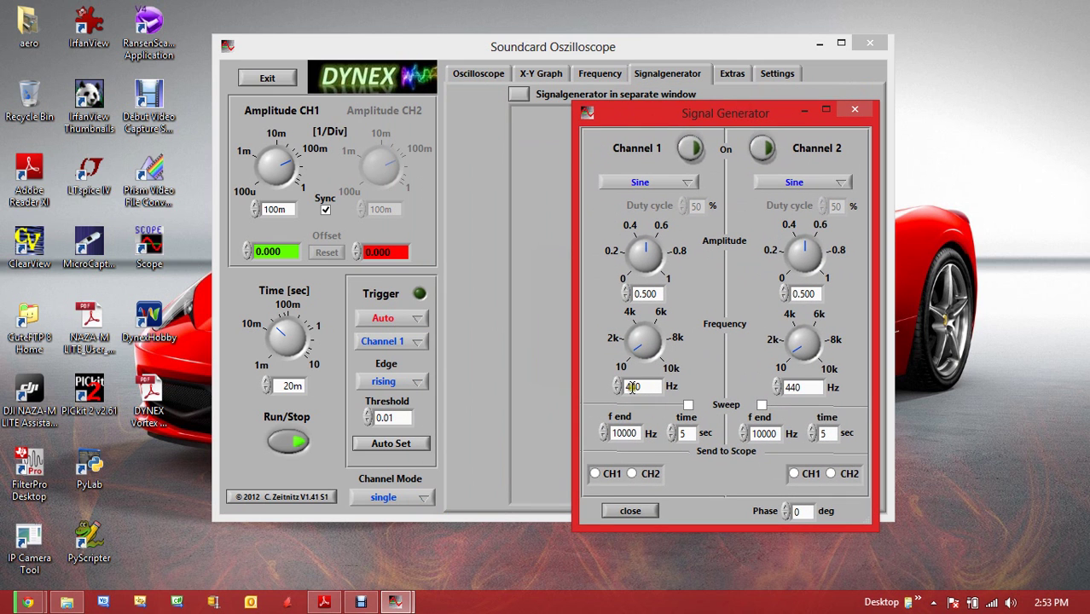
Set both signal generator channels to 40 Hz and send channel 1 to scope CH1 and channel 2 to scope CH2
key(BackSpace)
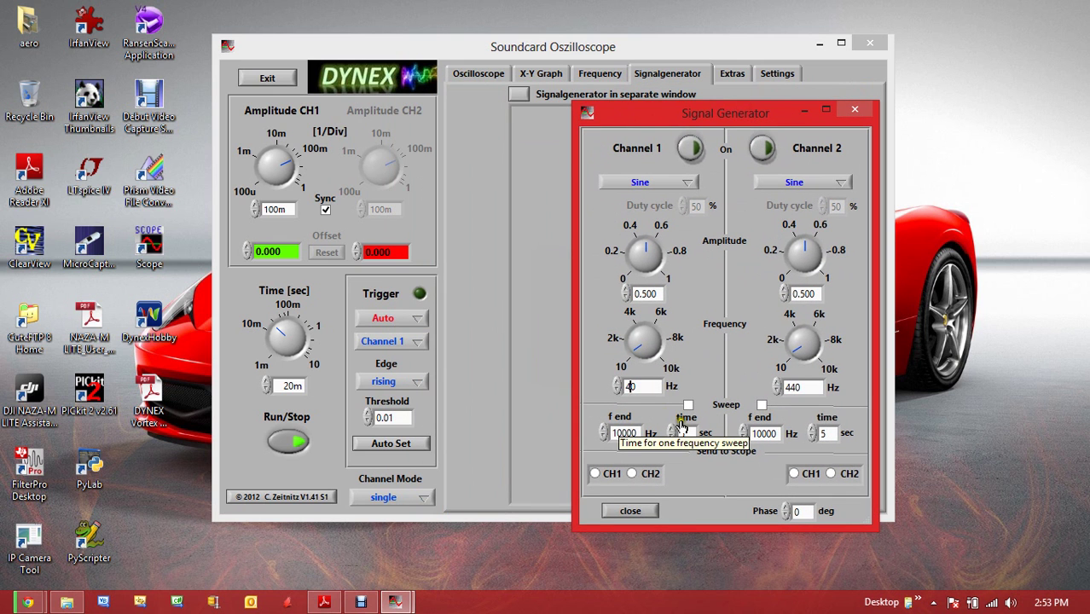
click(793, 387)
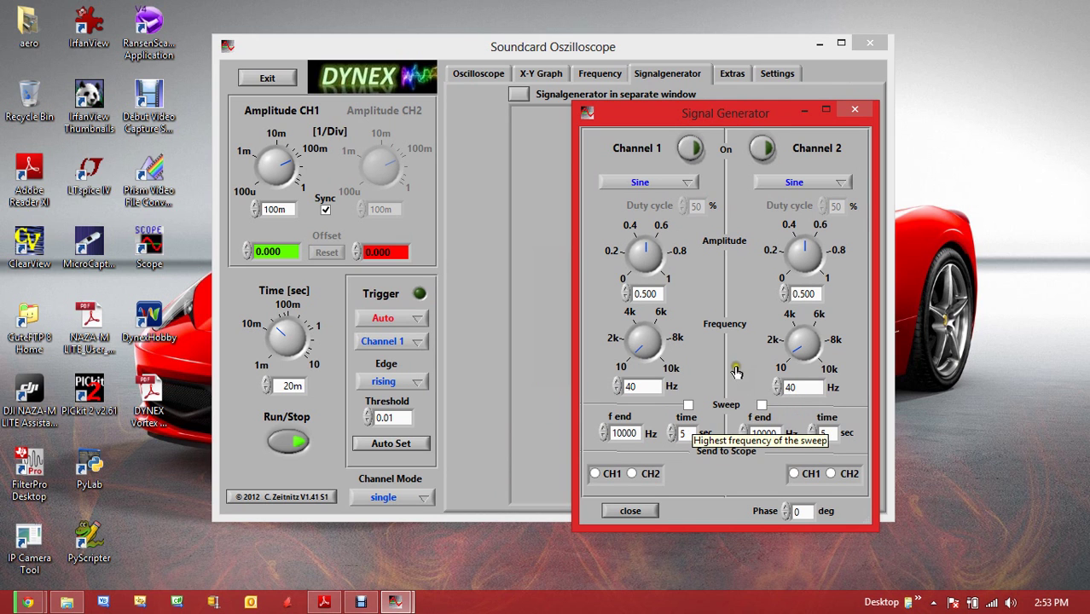
drag(758, 119, 791, 105)
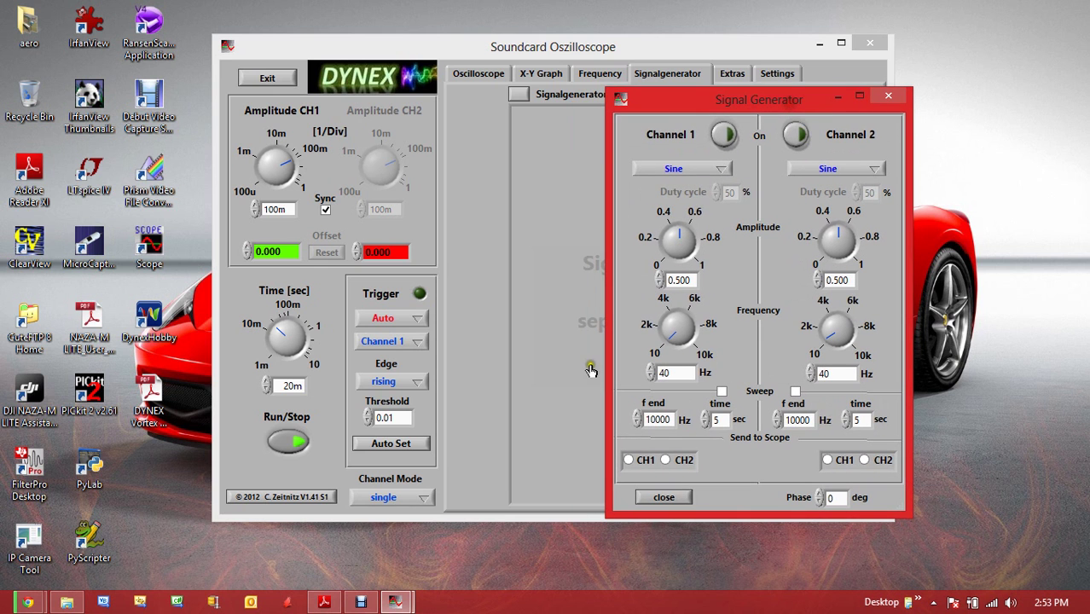
click(627, 461)
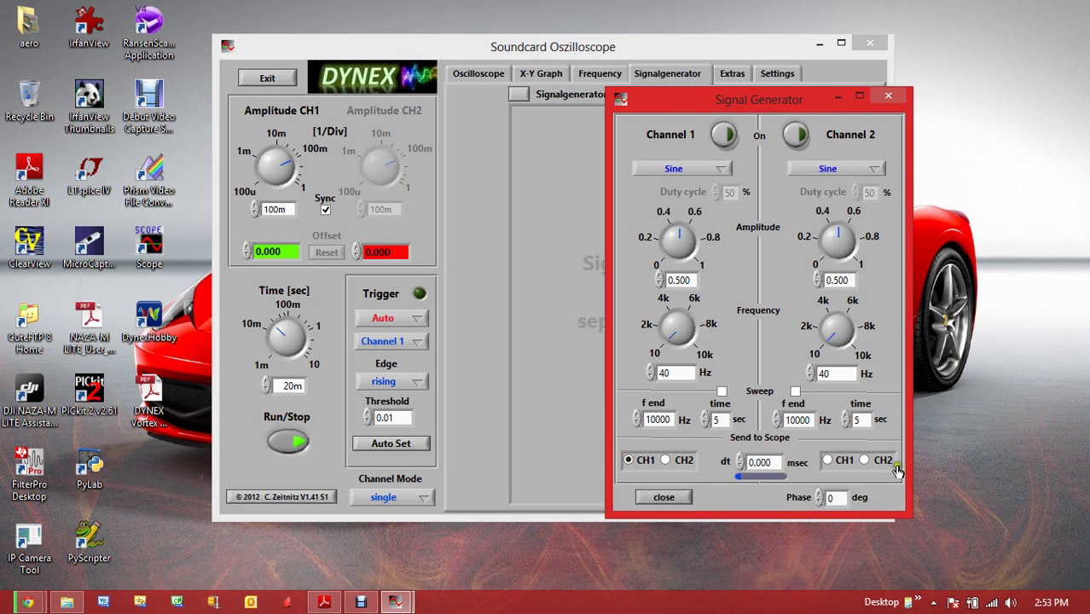
click(864, 459)
Change the generator's channel 2 waveform to Square with a duty cycle of 10 %
click(845, 169)
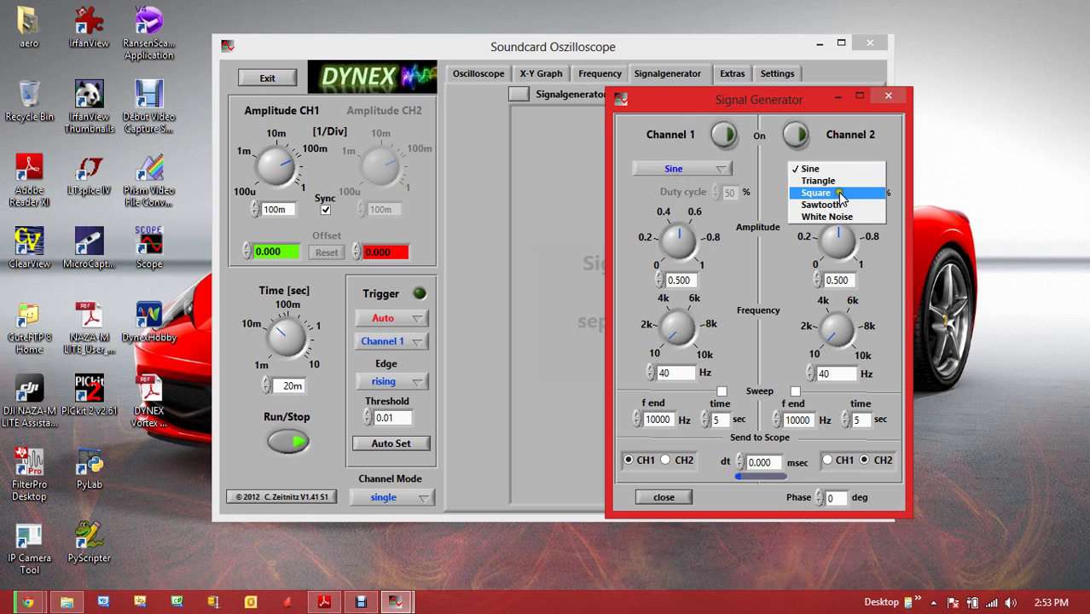
click(840, 195)
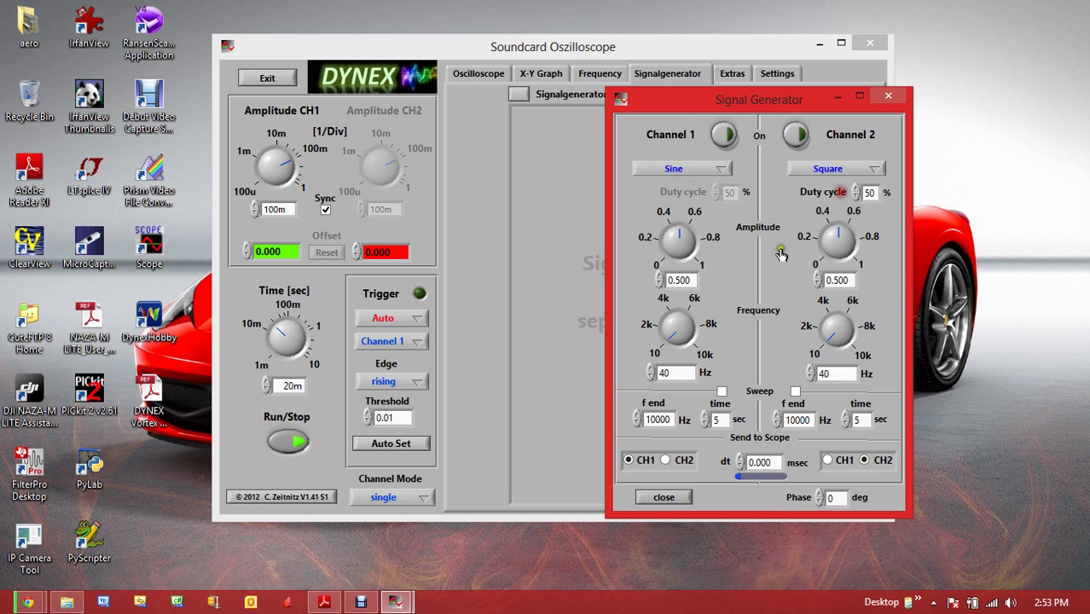
click(872, 194)
Switch on both channel 1 and channel 2 of the signal generator
drag(772, 101, 776, 97)
click(729, 135)
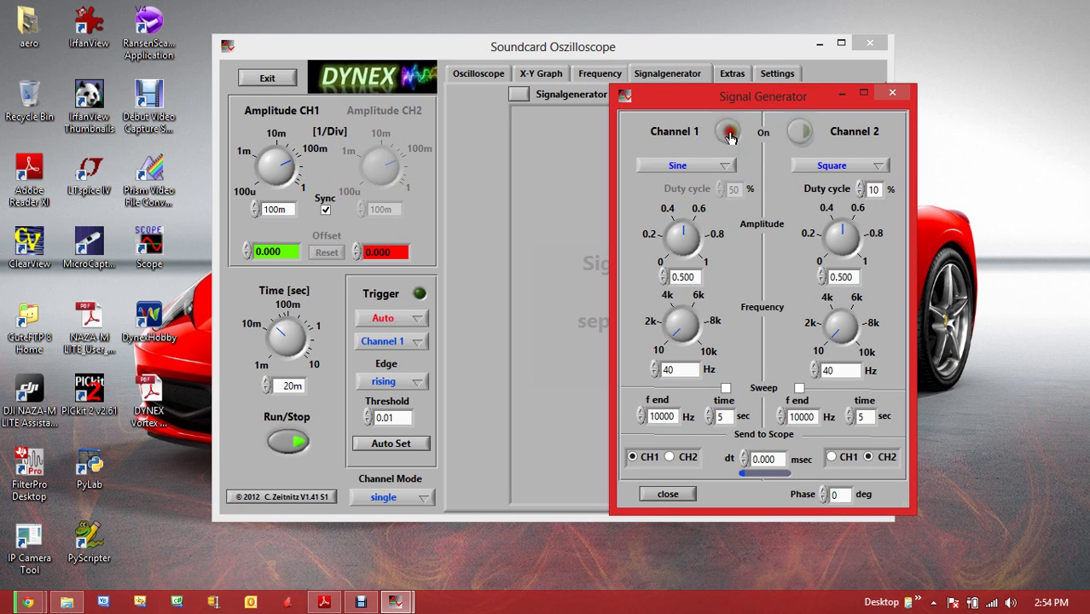
click(801, 134)
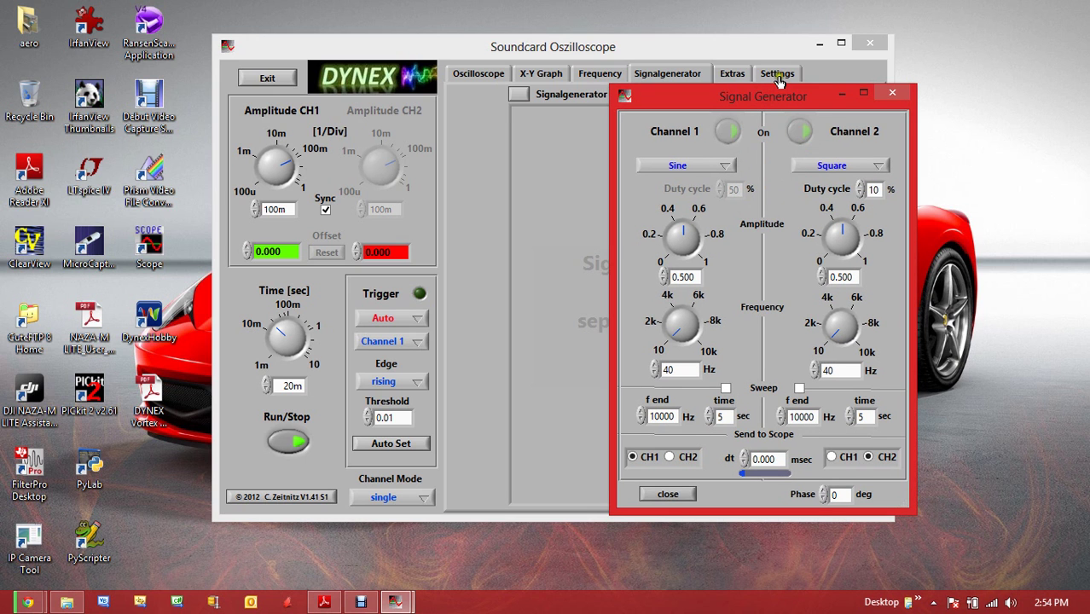
click(768, 99)
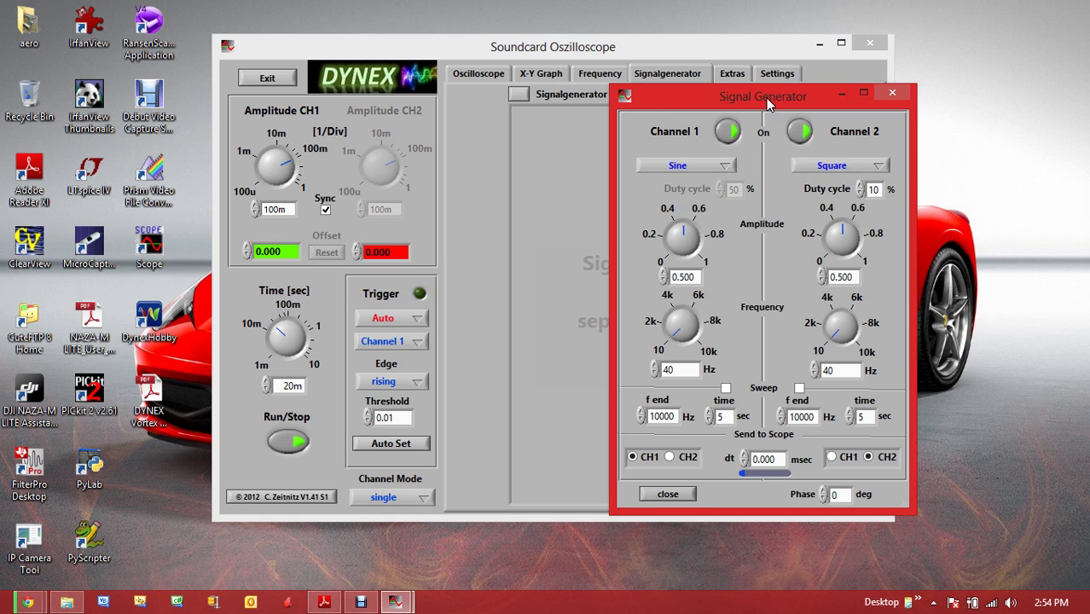
Close the separate signal generator window and display both signals on the oscilloscope
click(892, 92)
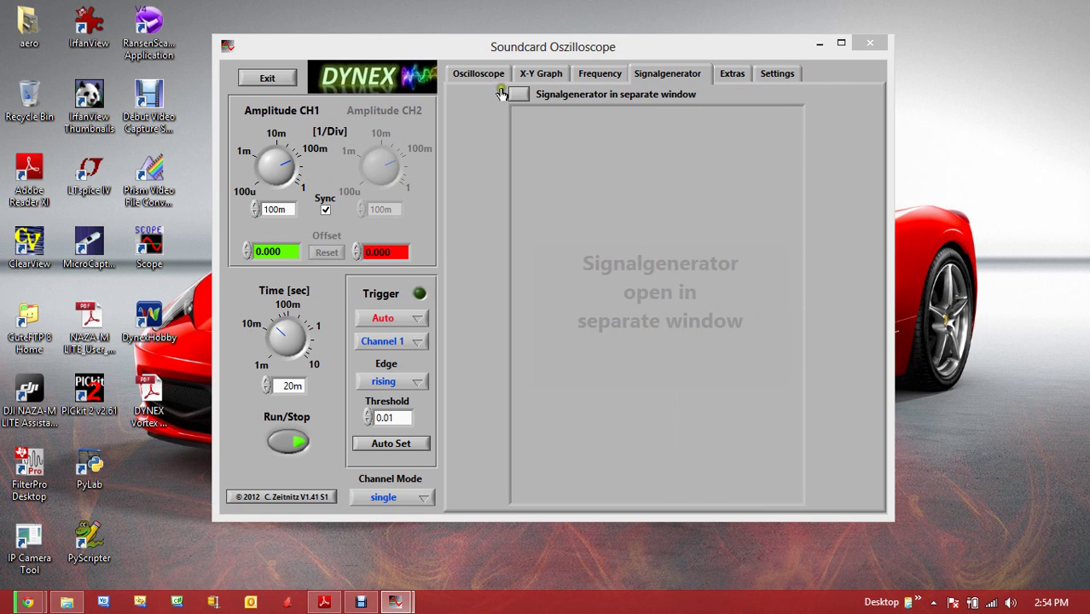
click(478, 74)
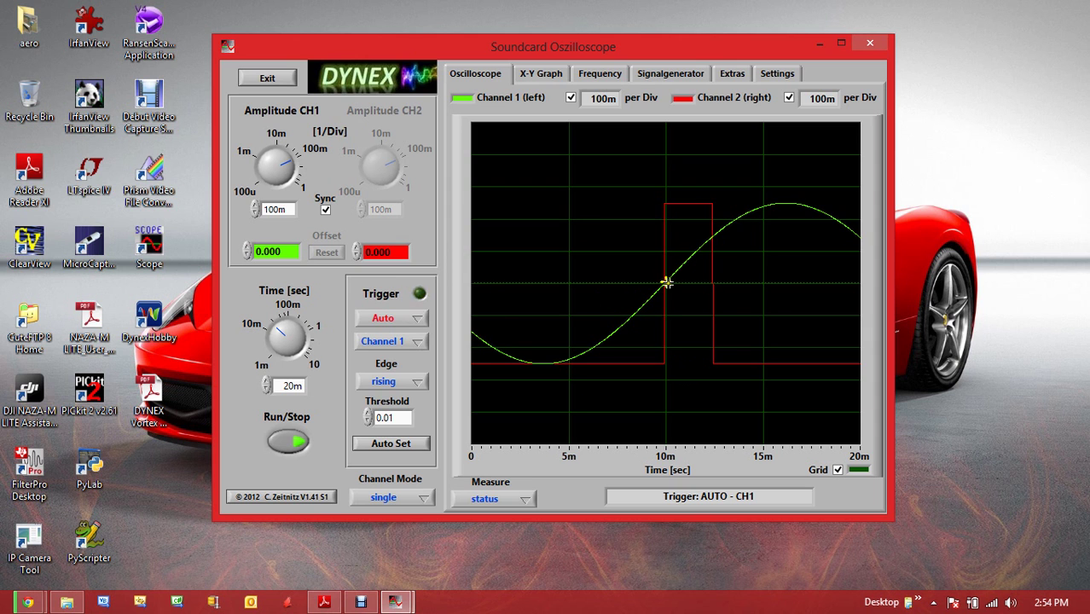
Move the trigger point on the scope to a threshold of 0.264 and set the trigger source to Channel 2
mouse_move(666, 282)
mouse_down()
mouse_move(654, 244)
mouse_move(635, 260)
mouse_move(644, 236)
mouse_move(751, 248)
mouse_move(587, 236)
mouse_move(550, 245)
mouse_move(645, 224)
mouse_move(638, 198)
mouse_move(595, 242)
mouse_up()
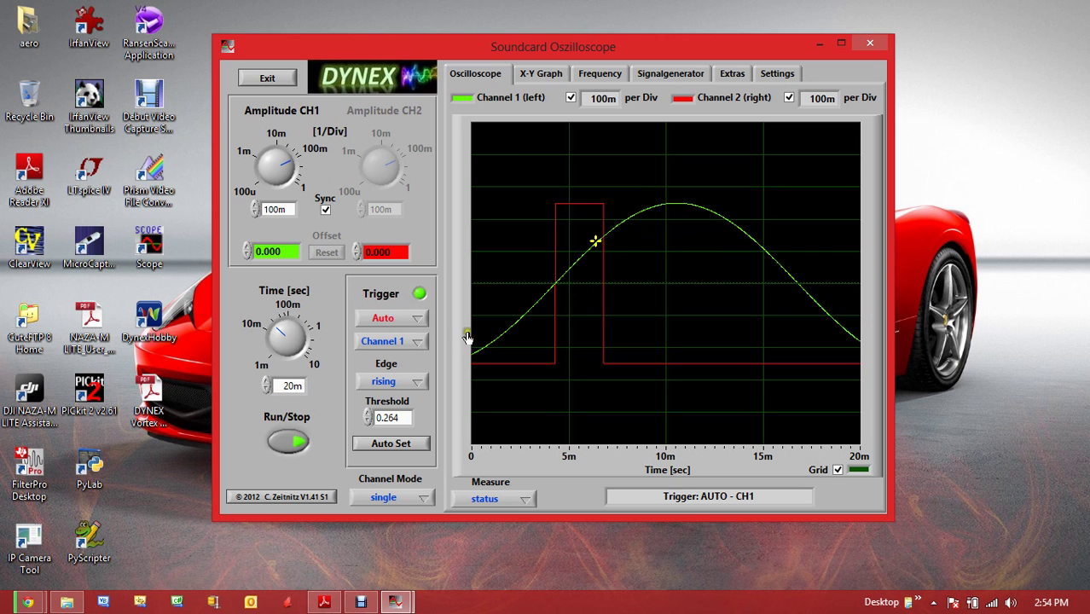
click(396, 346)
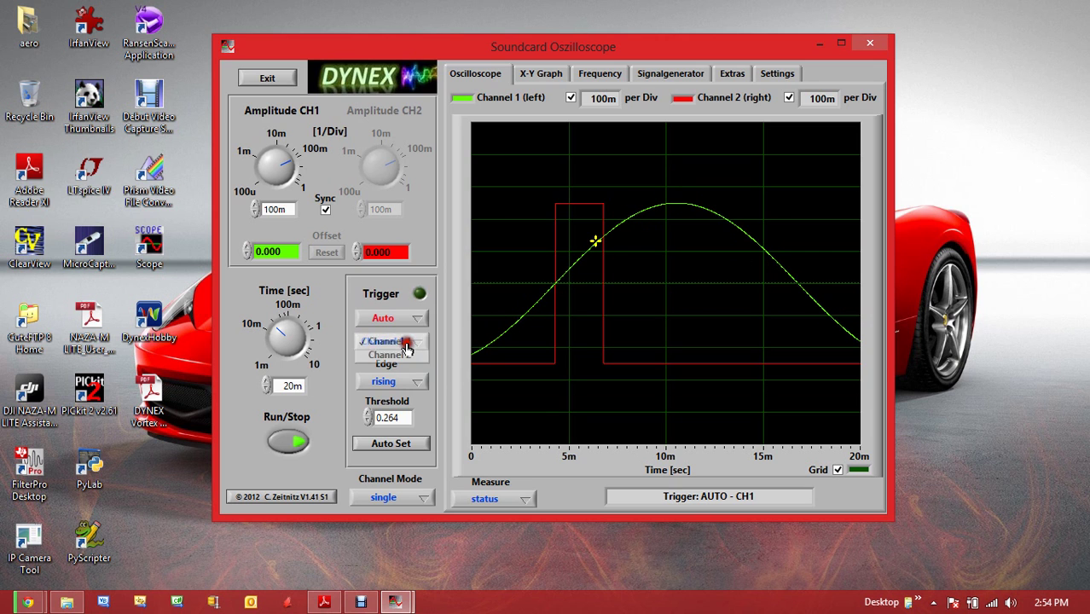
click(401, 355)
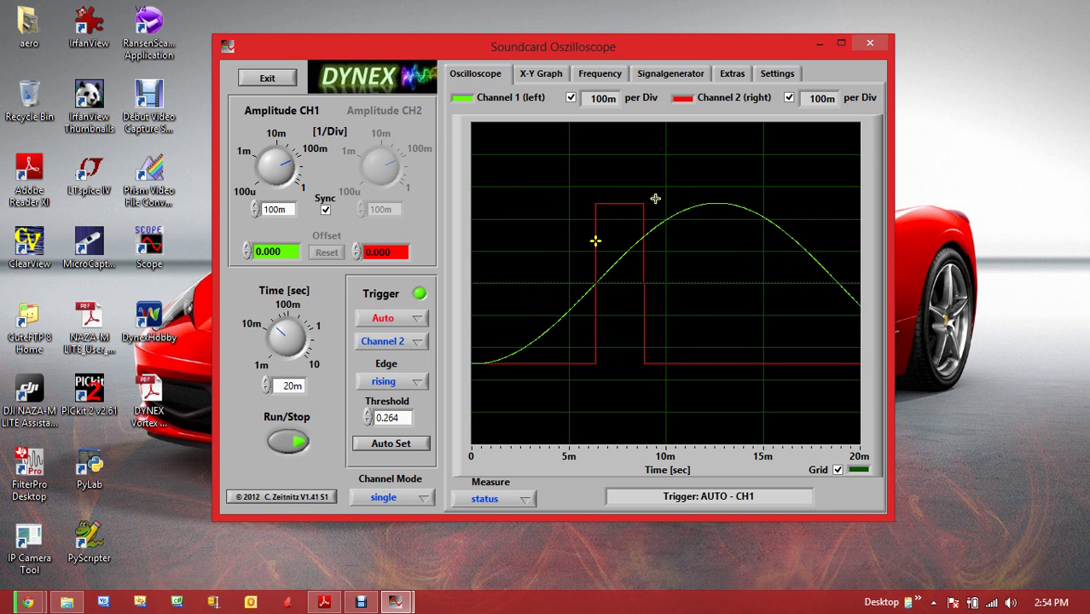
click(416, 341)
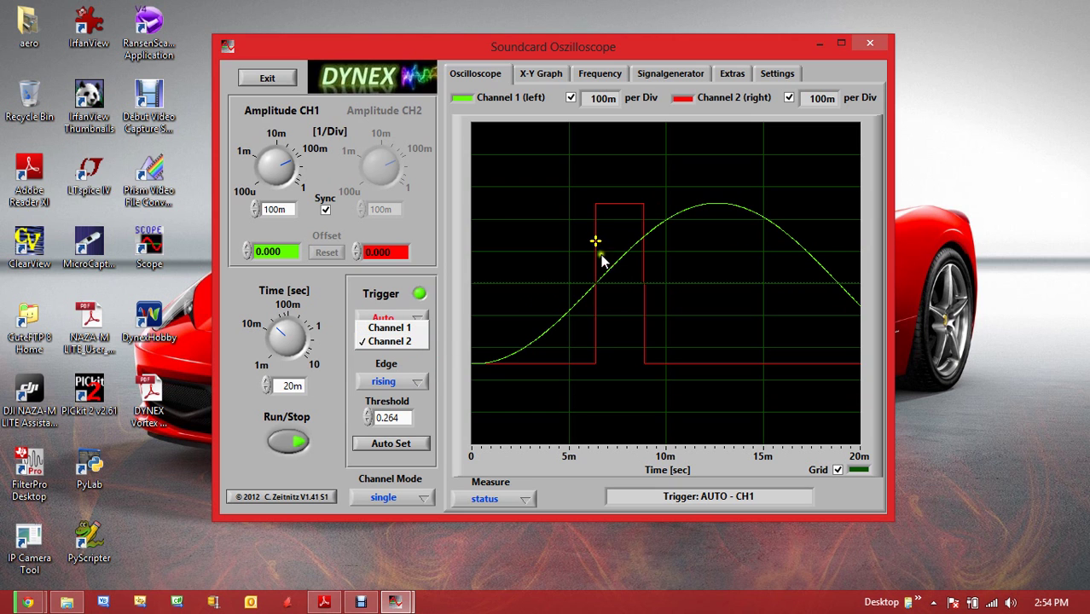
click(443, 320)
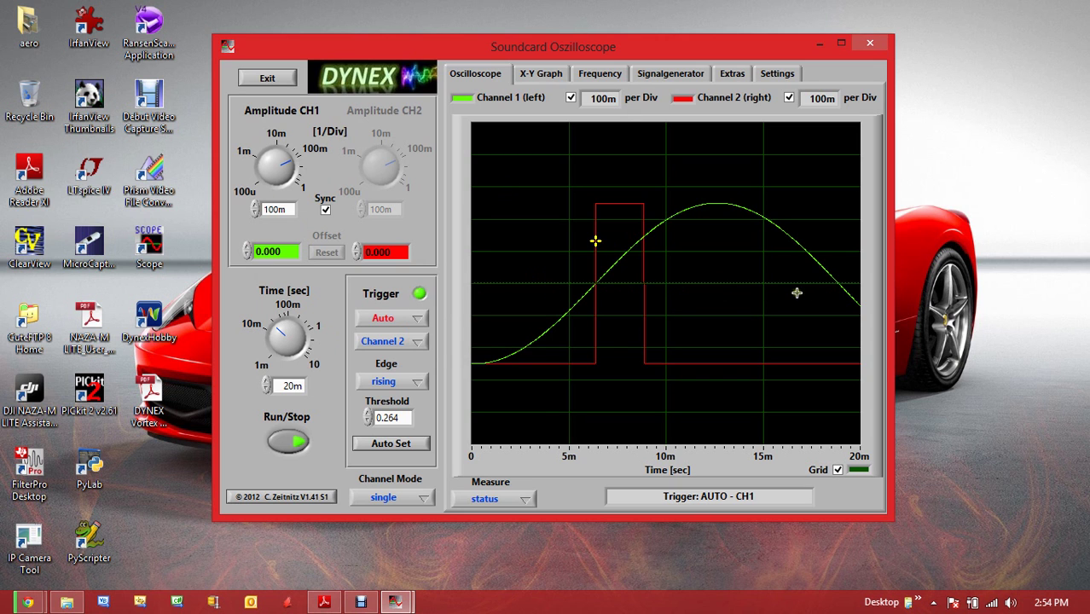
Widen the oscilloscope's time range to 150 ms
drag(278, 333, 291, 332)
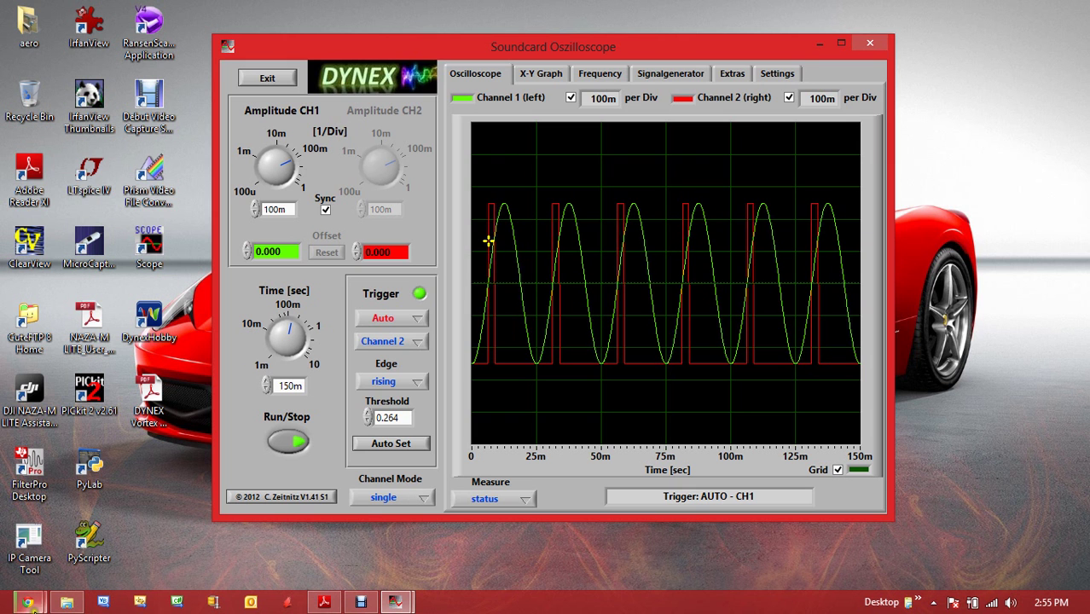
Switch to DYNEX Vortex Balancer.pdf in Adobe Reader and examine the reference pulse and vibration signal diagram on page 14
mouse_move(26, 607)
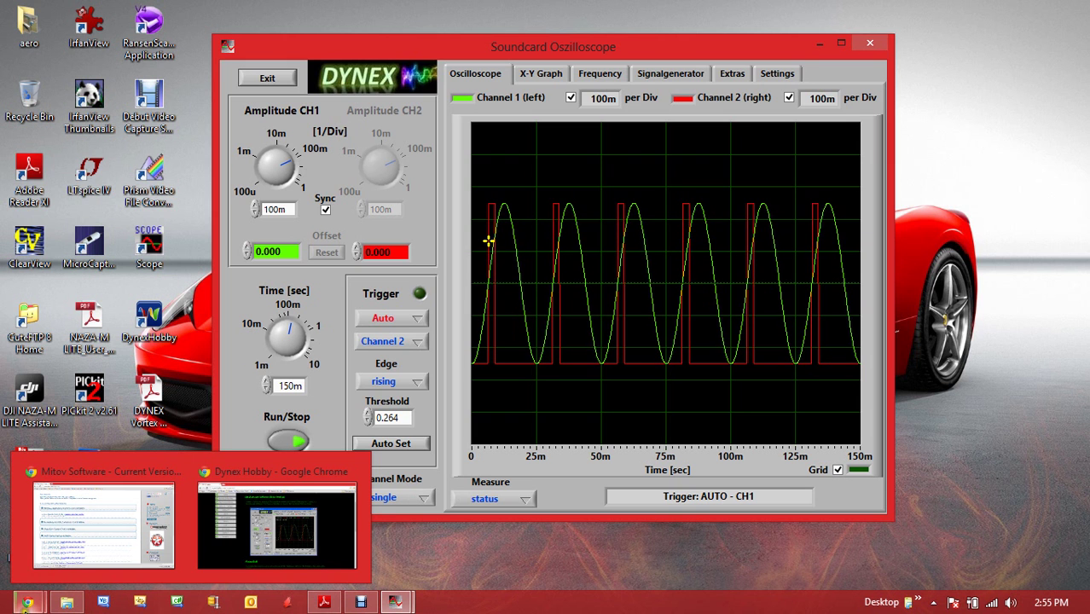
click(325, 604)
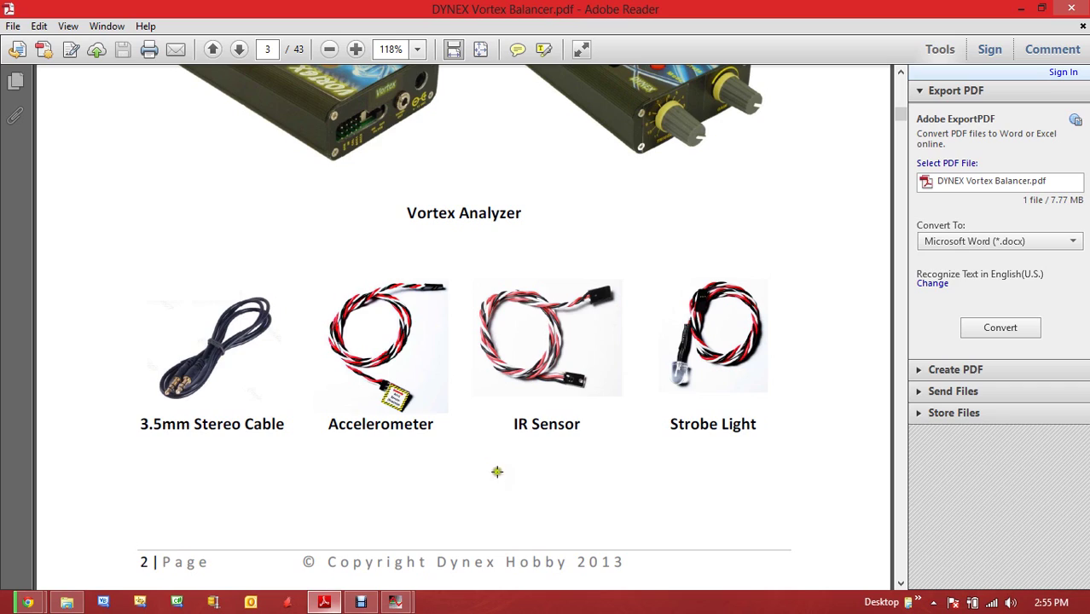
drag(900, 116, 901, 231)
scroll(836, 305, down, 2)
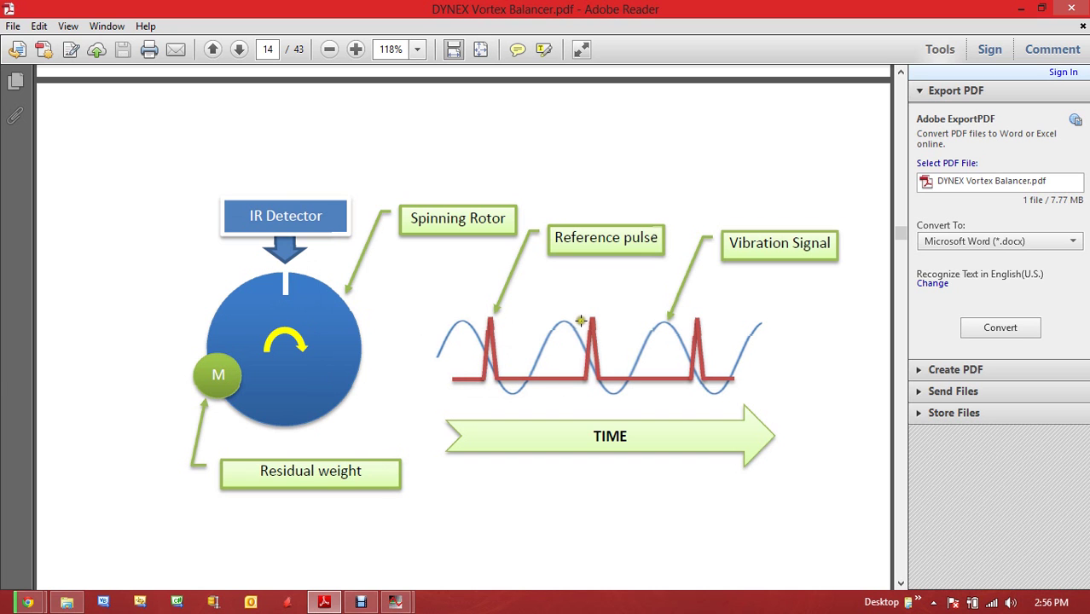
click(1021, 8)
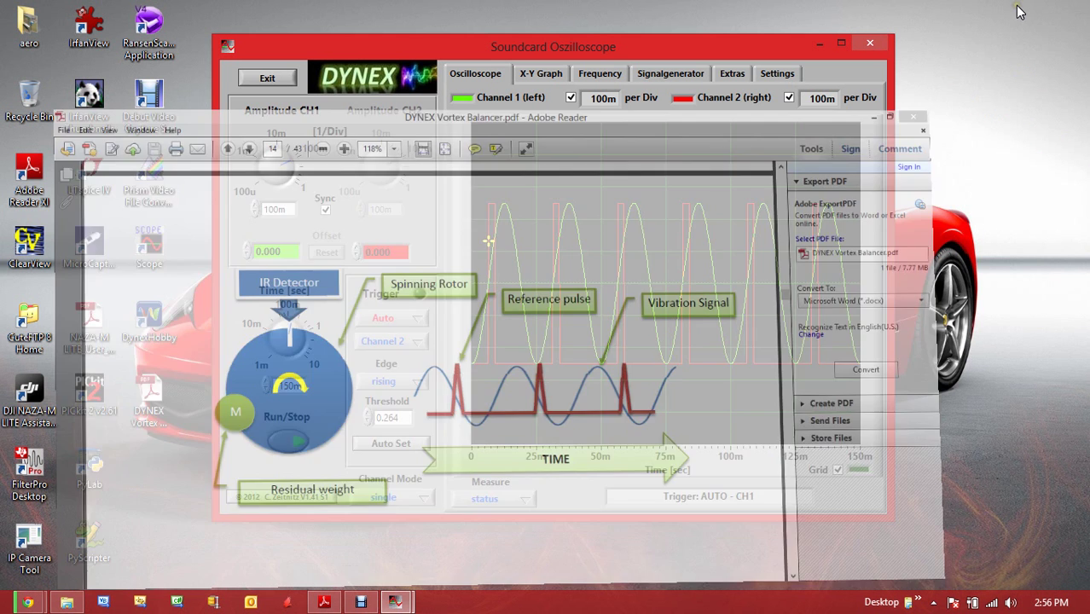
Set the oscilloscope's time range to 65 ms and shift its window slightly across the desktop
drag(644, 54, 661, 49)
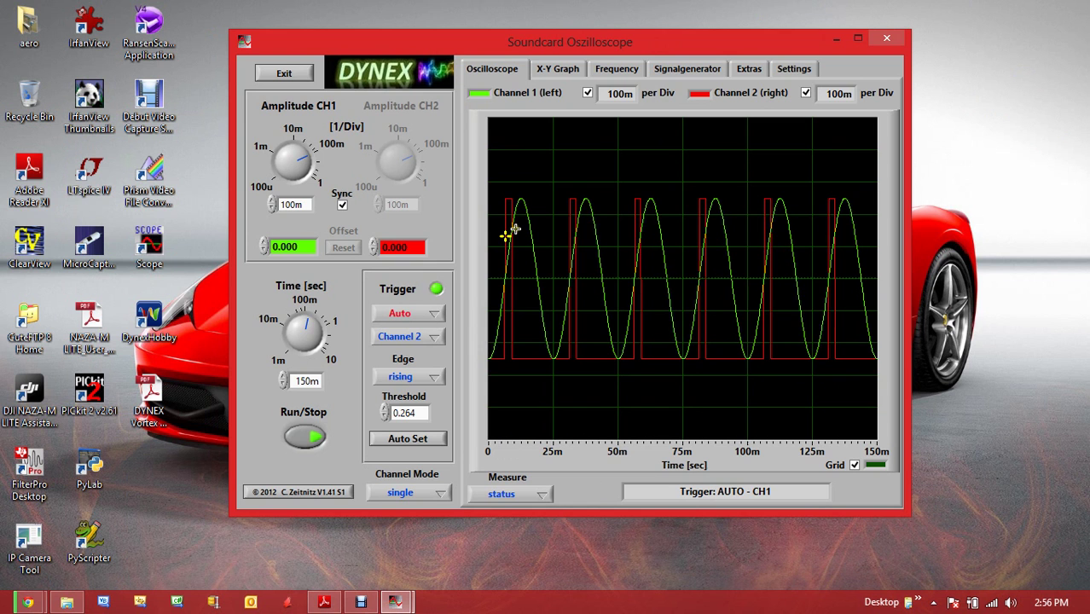
drag(314, 331, 297, 323)
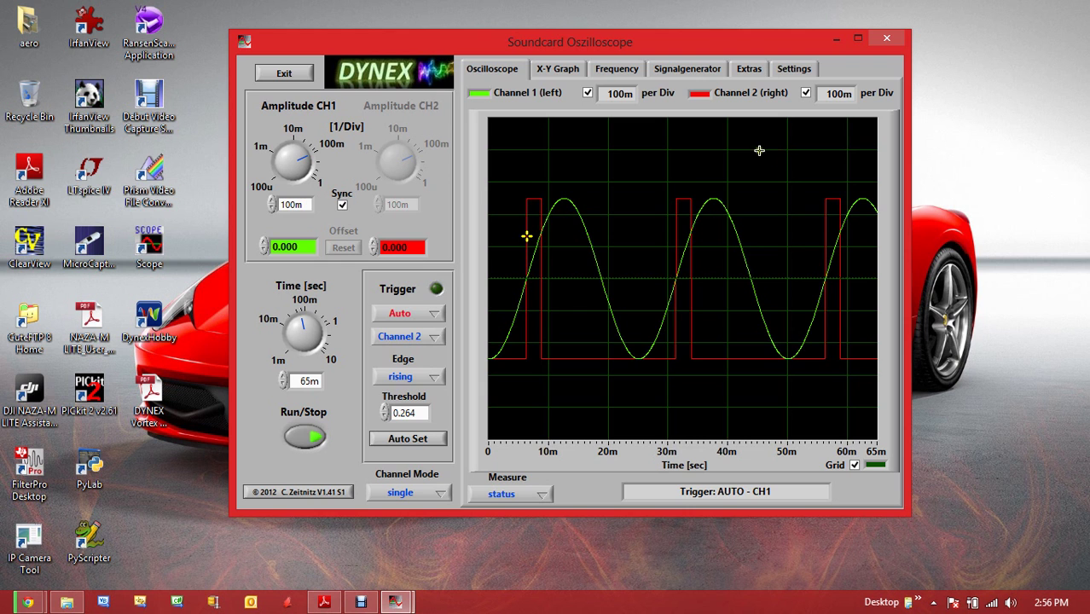
drag(669, 47, 681, 47)
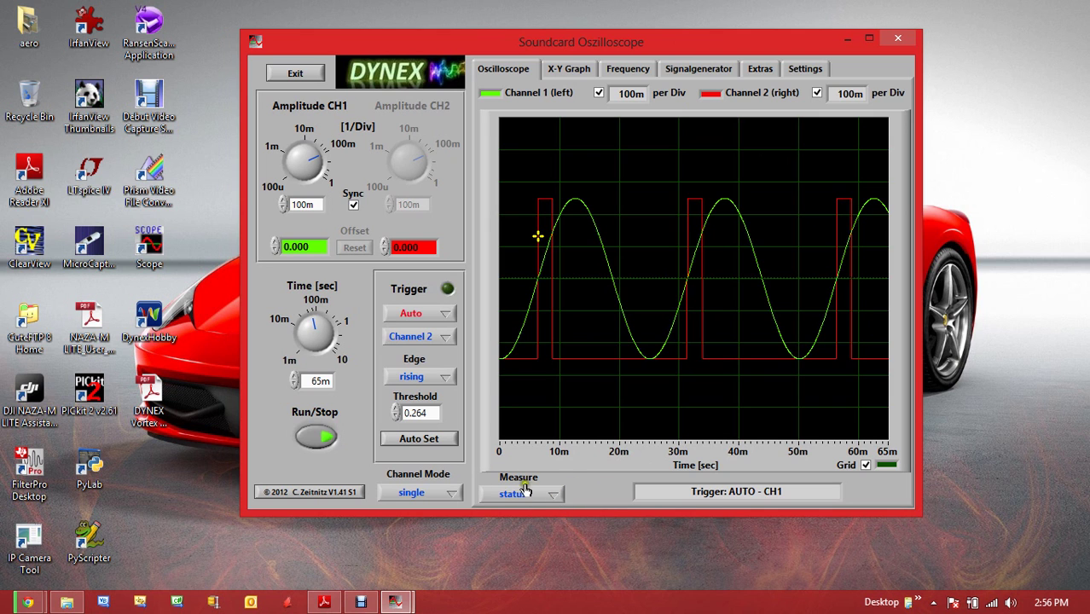
Show the Hz and volts measurements on the scope with both Frequency and Voltage enabled
click(554, 497)
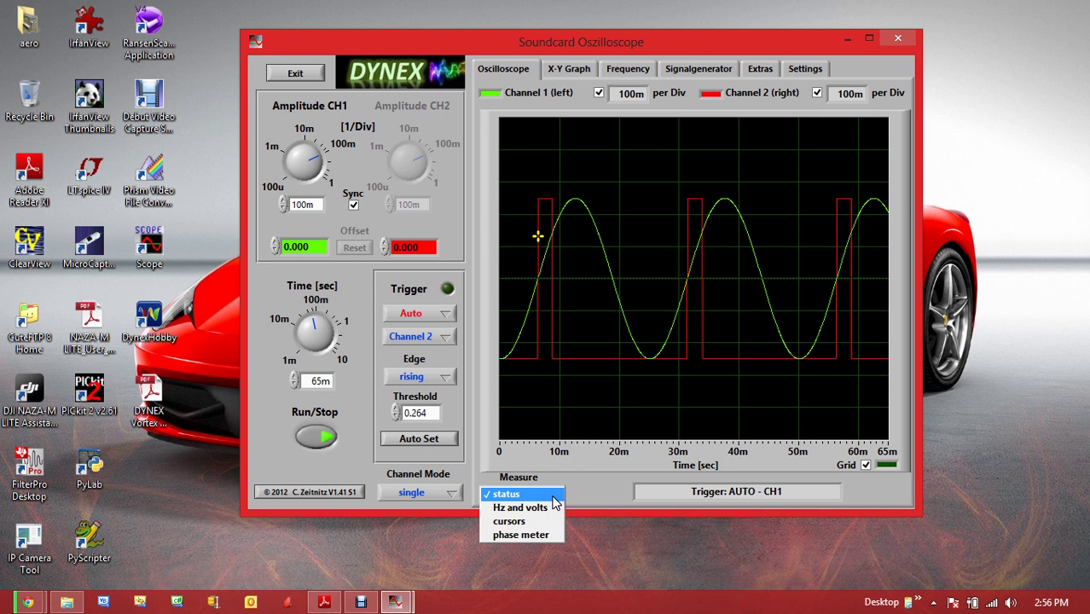
click(546, 507)
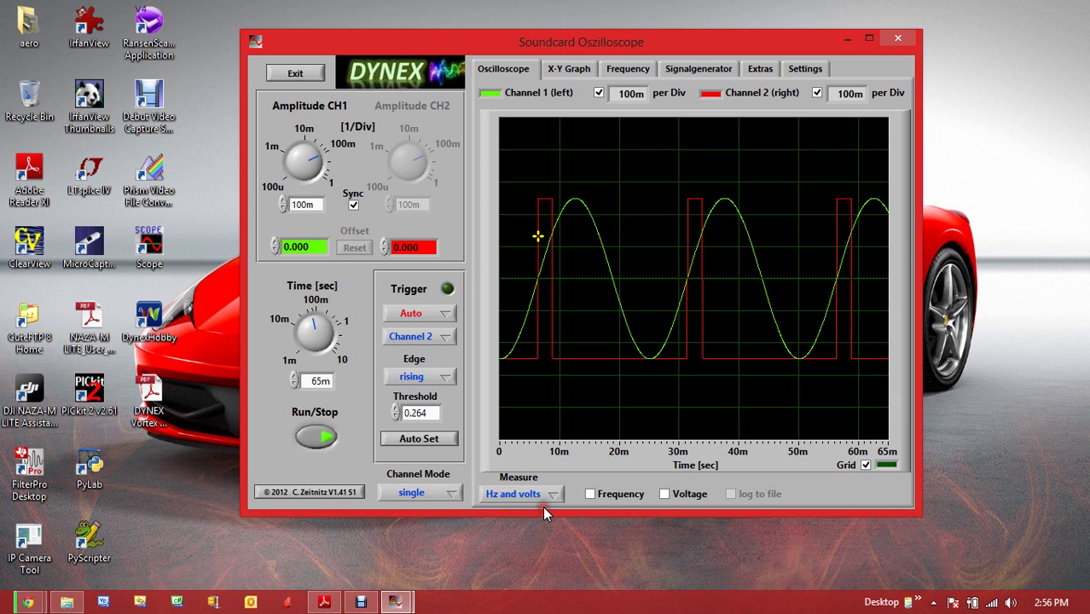
click(590, 494)
click(664, 494)
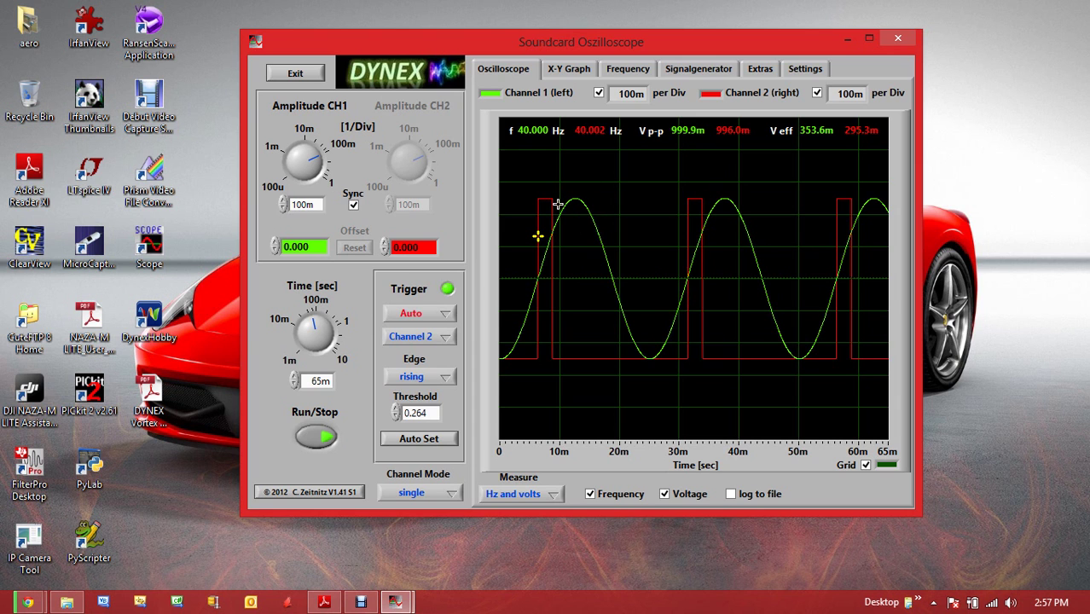
Measure the waveform's peak-to-peak amplitude with voltage cursors placed at about 492.5m on the peaks and -497.5m on the troughs
click(553, 494)
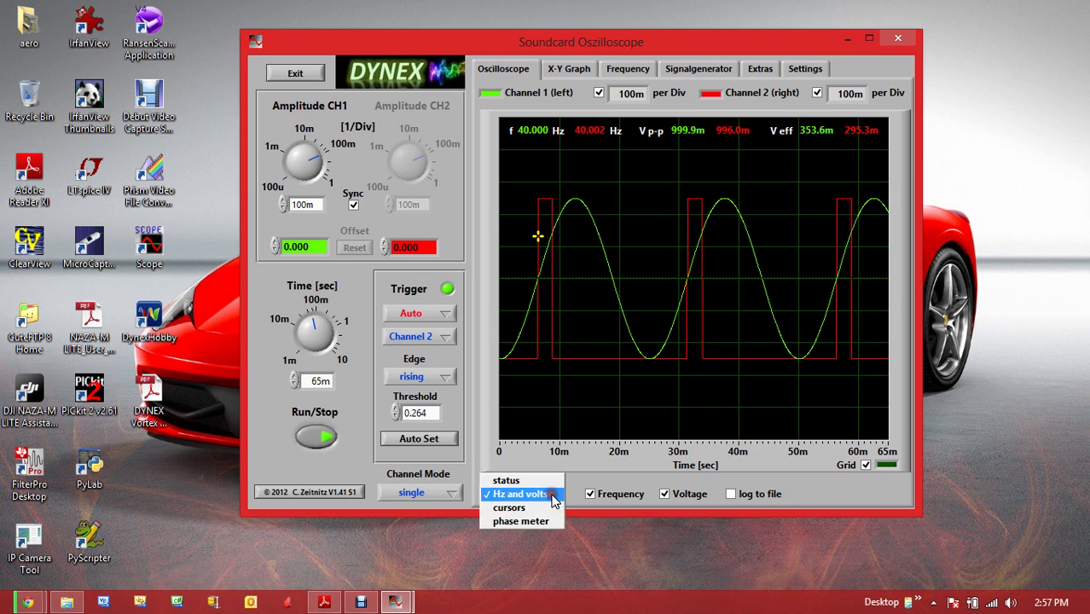
click(535, 507)
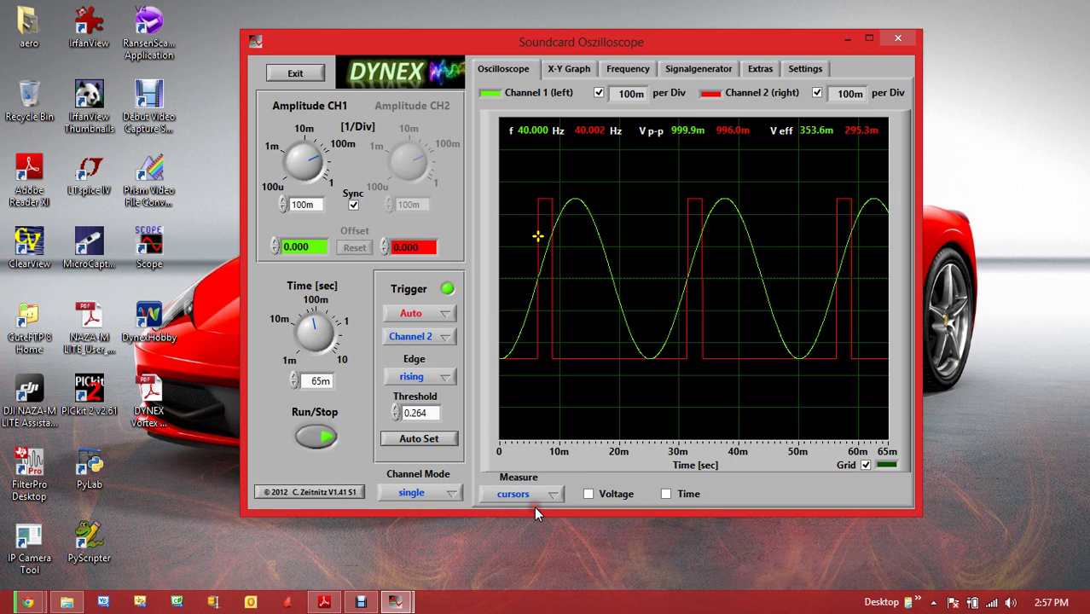
click(589, 492)
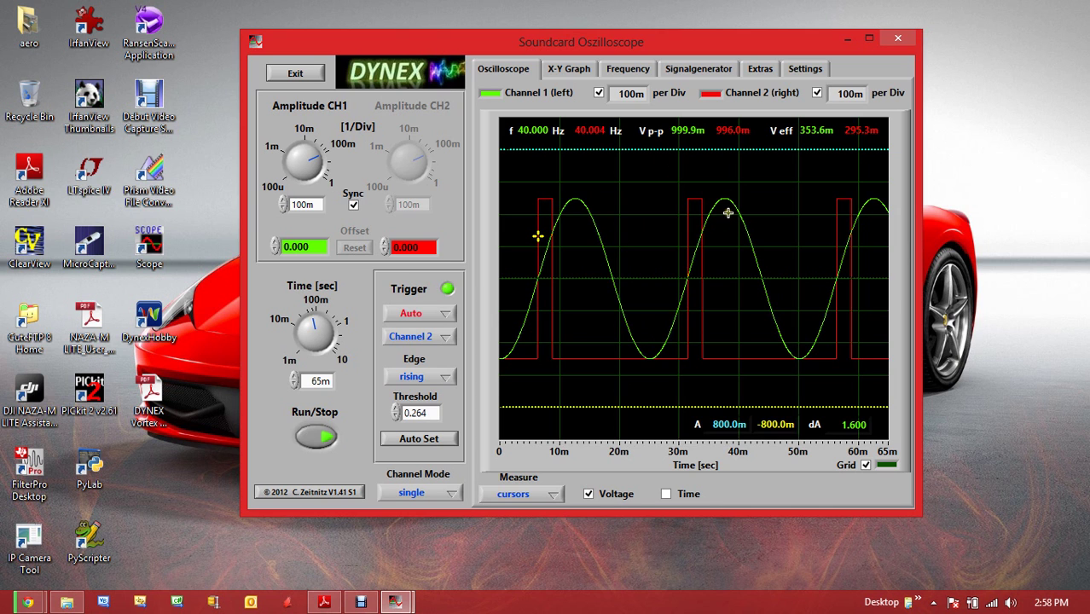
drag(707, 150, 704, 199)
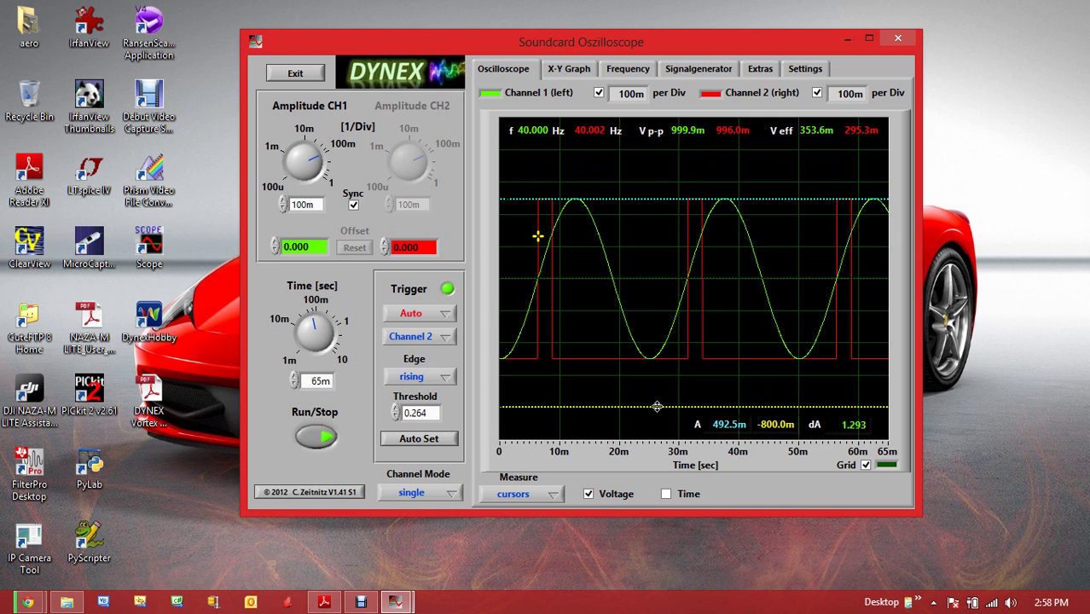
drag(657, 406, 659, 358)
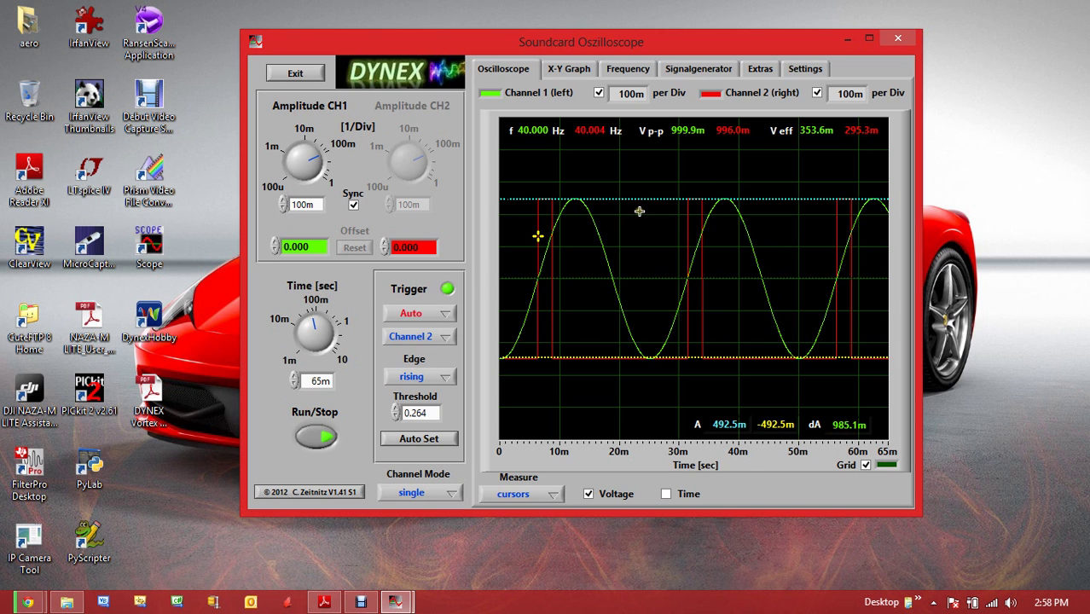
drag(622, 356, 622, 357)
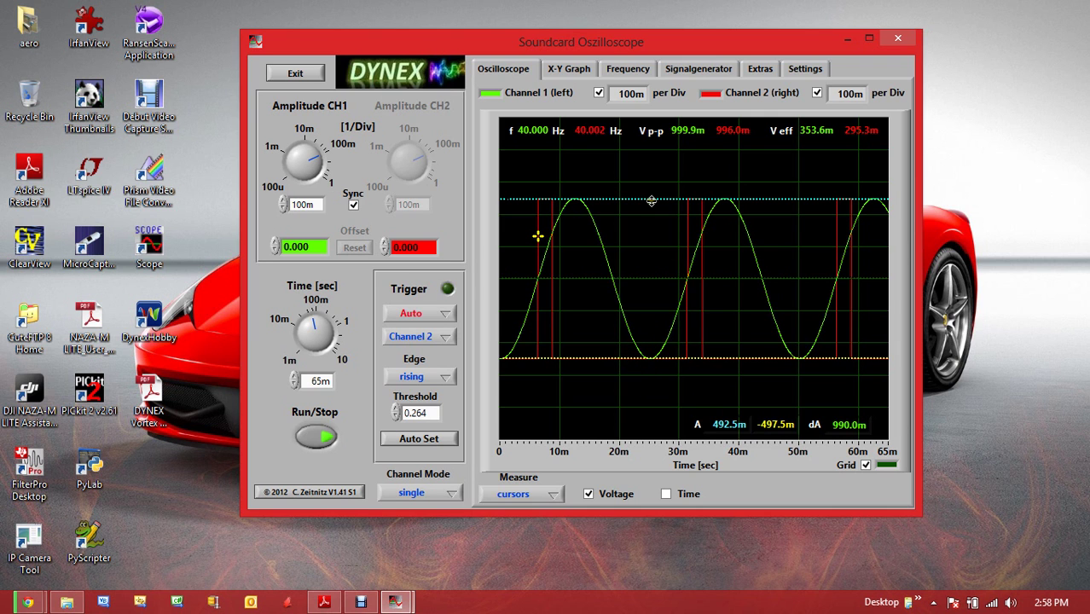
Move the voltage cursors off the waveform to about 646.8m and -626.9m, and turn them off
drag(652, 199, 653, 174)
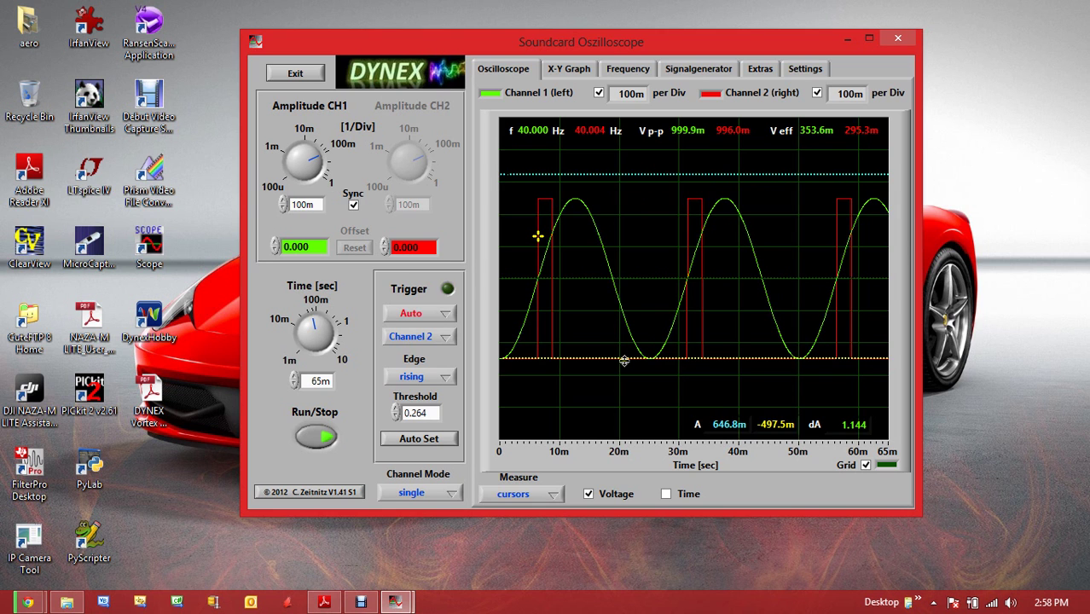
mouse_move(624, 359)
mouse_down()
mouse_move(640, 387)
mouse_move(636, 378)
mouse_up()
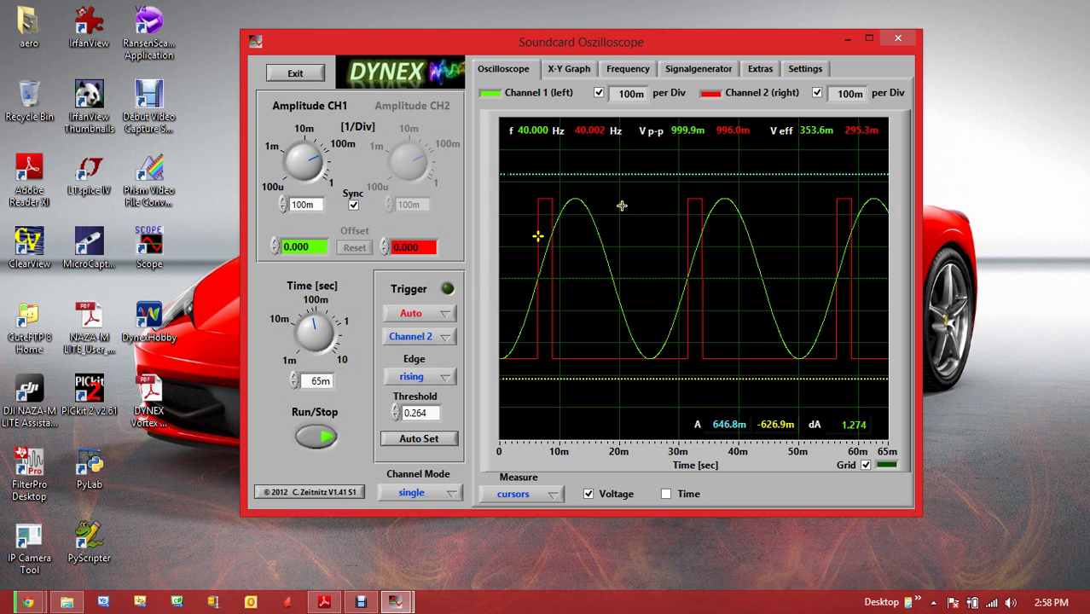
click(588, 494)
Turn on the time cursors and measure the period between the rising edges of the first two square pulses
click(666, 495)
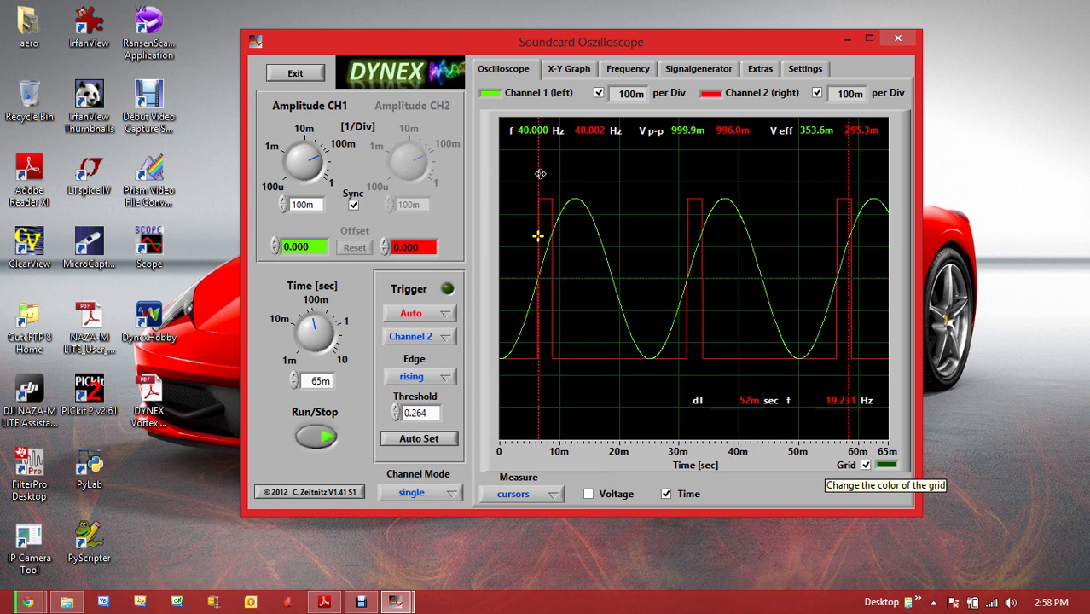
mouse_move(538, 174)
mouse_down()
mouse_move(550, 171)
mouse_move(537, 173)
mouse_up()
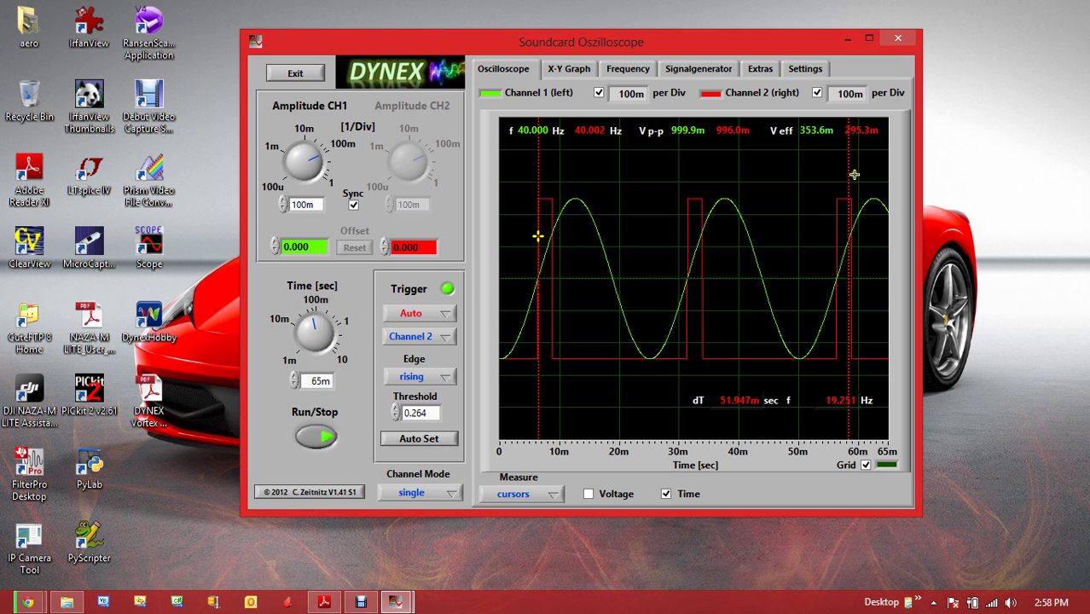
drag(850, 172, 689, 165)
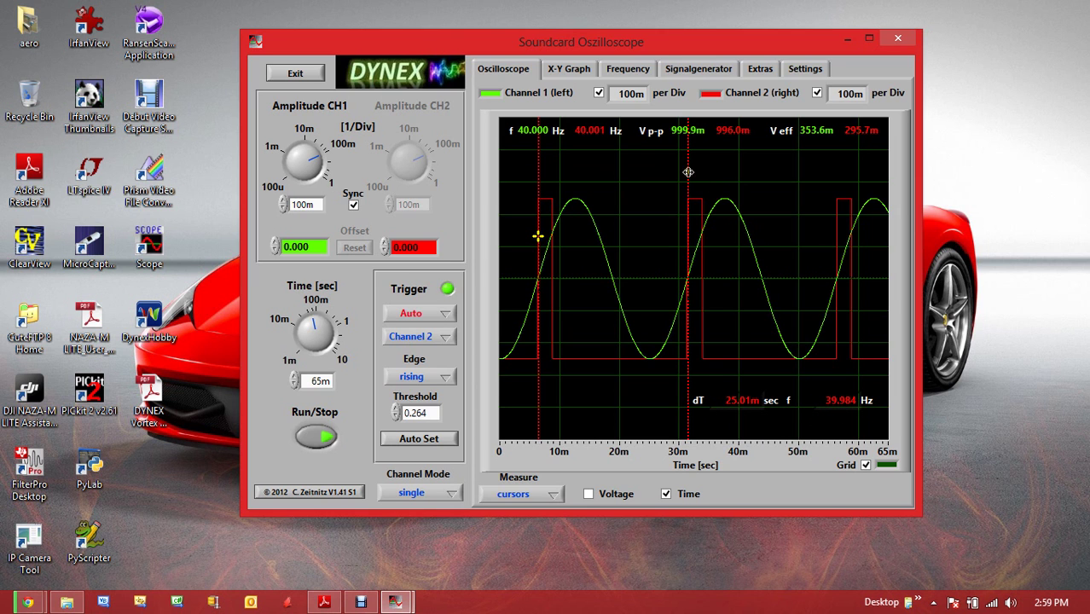
mouse_move(688, 172)
mouse_down()
mouse_move(705, 175)
mouse_move(691, 175)
mouse_up()
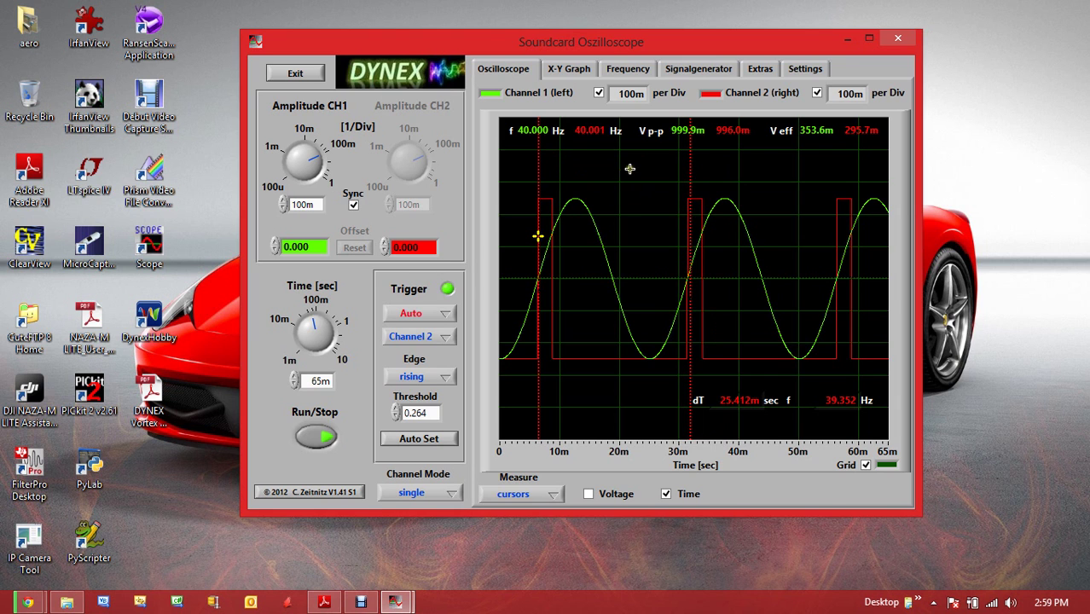
mouse_move(689, 174)
mouse_down()
mouse_move(572, 170)
mouse_move(688, 168)
mouse_up()
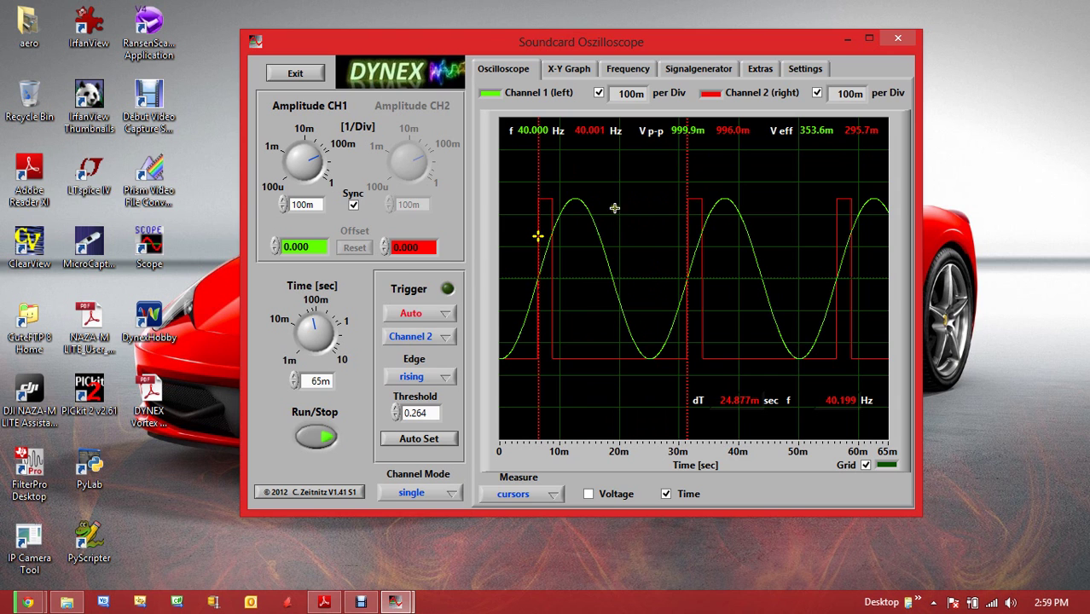
Measure the time from the first pulse's rising edge to the sine peak and its falling zero crossing, then hide the time cursors
drag(687, 179, 575, 179)
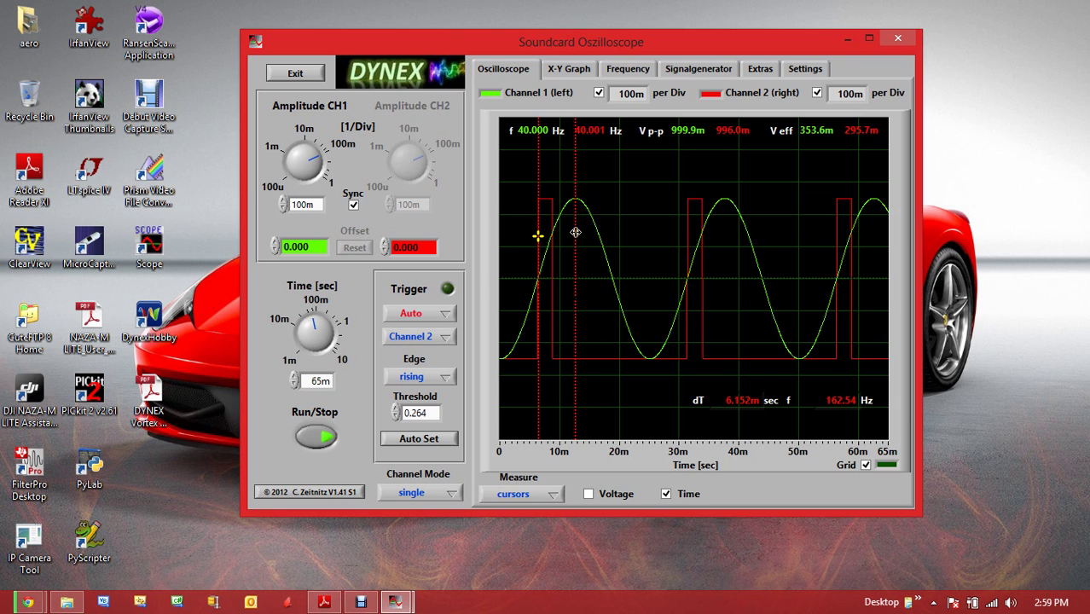
drag(575, 177, 615, 179)
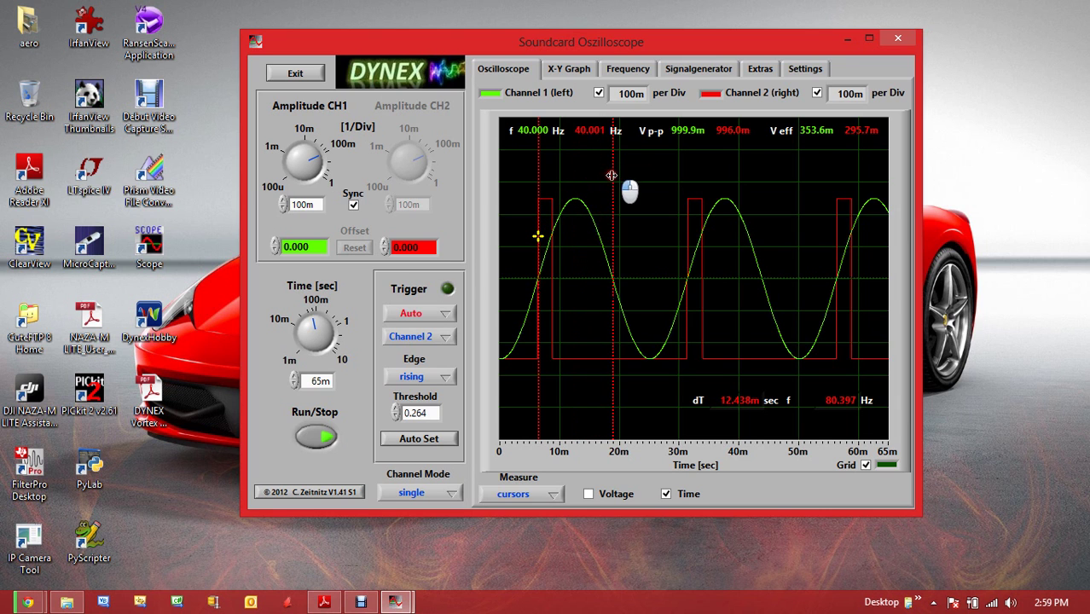
click(666, 494)
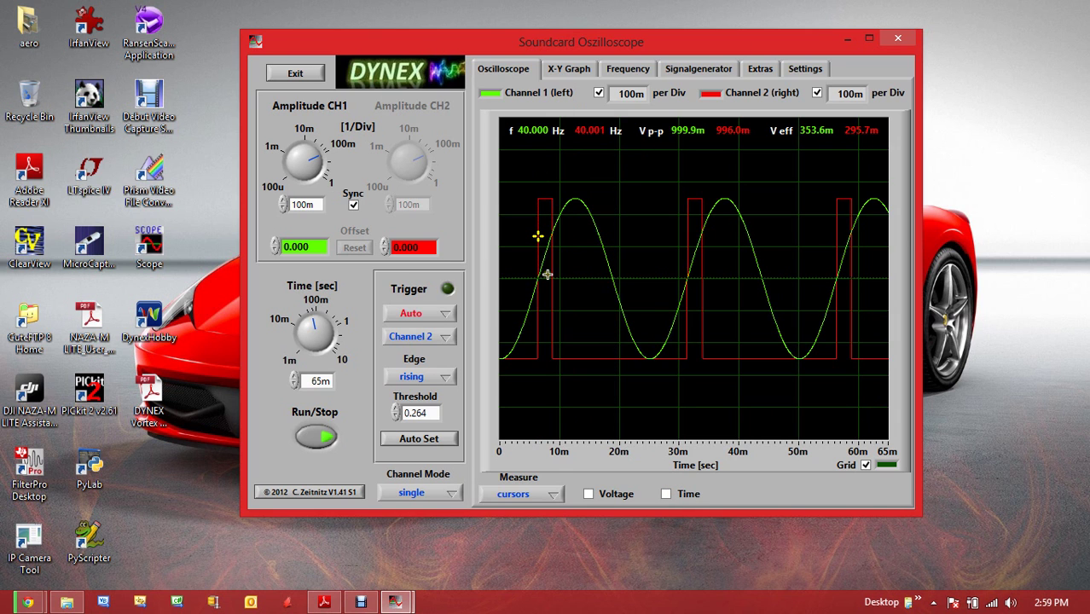
Switch the measurement mode to phase meter and enable phase measurement between the two channels
click(545, 495)
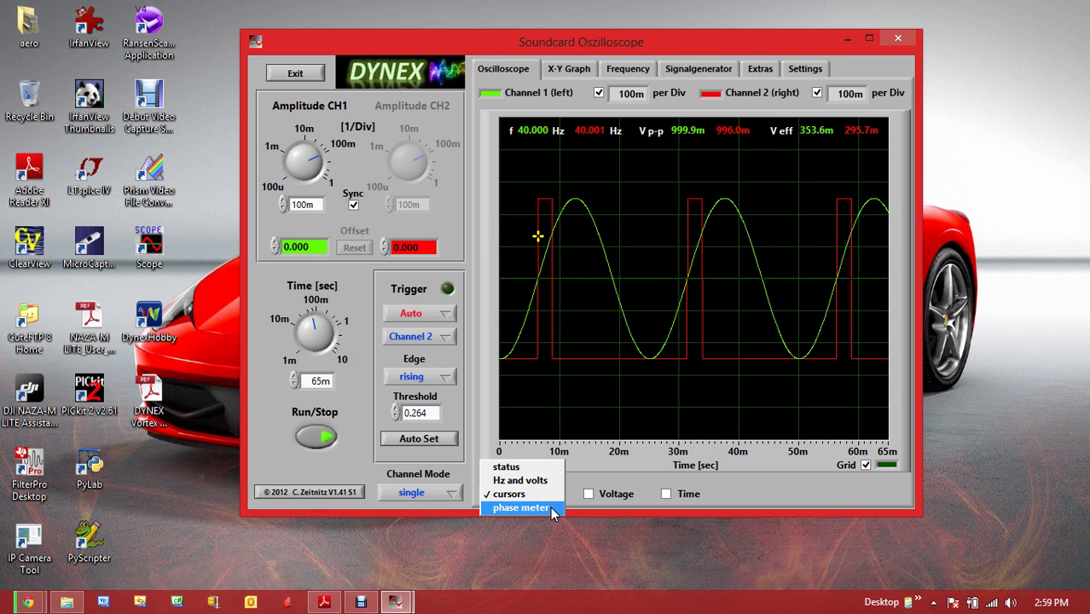
click(527, 507)
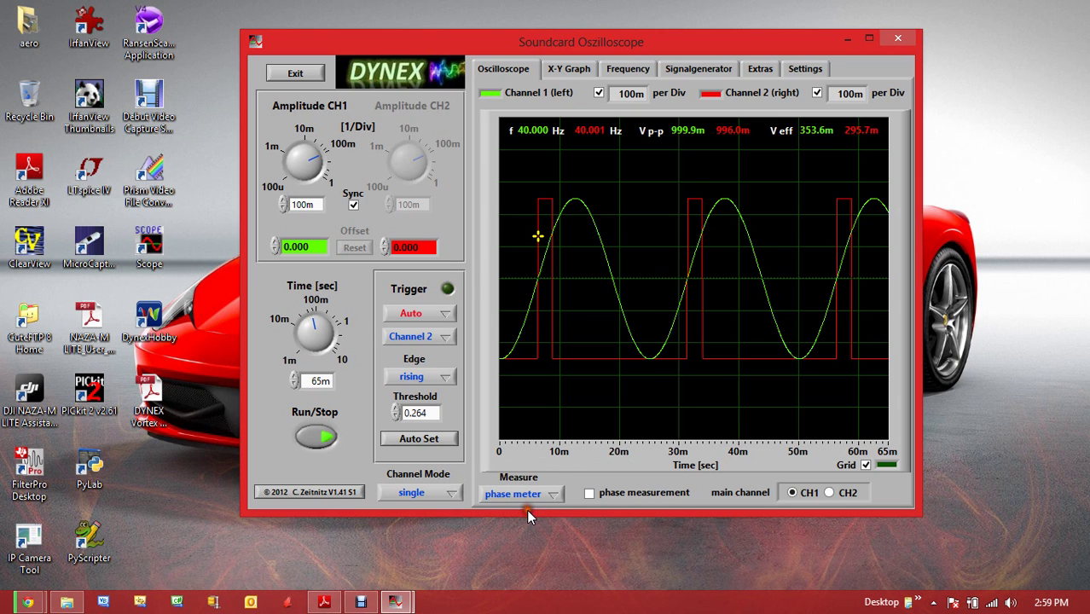
click(588, 493)
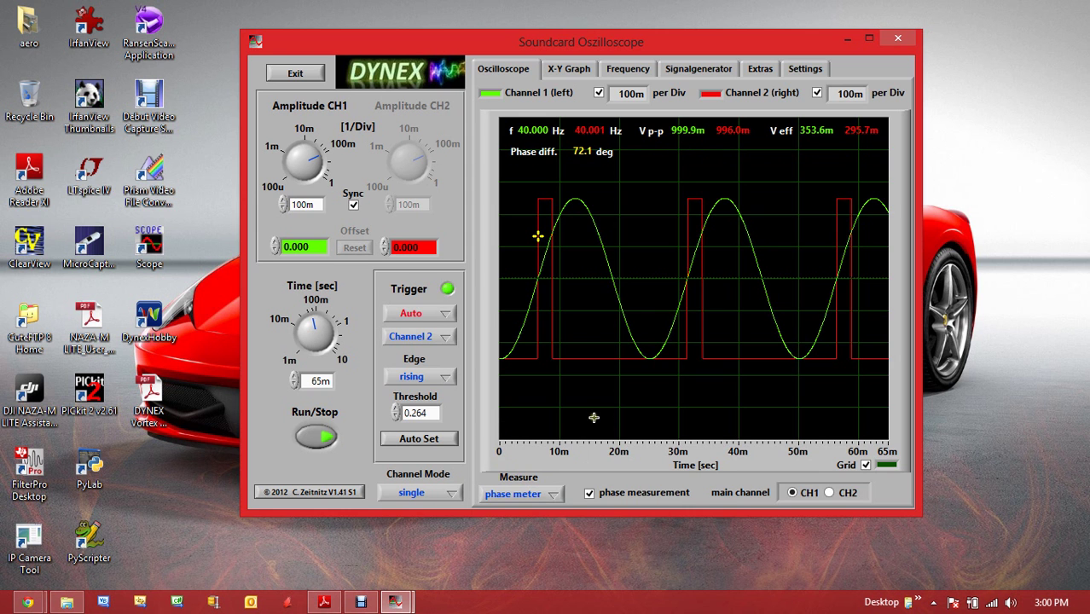
Show the channel 1 frequency spectrum, move the cursor near its low-frequency end and zoom the frequency axis to 0–588 Hz
drag(573, 38, 591, 45)
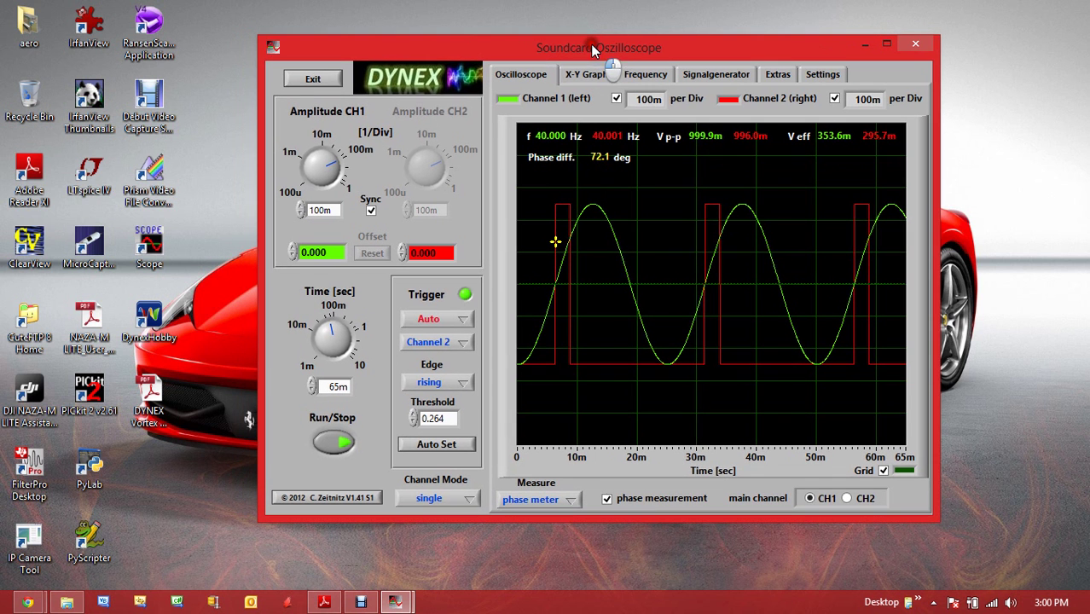
click(641, 74)
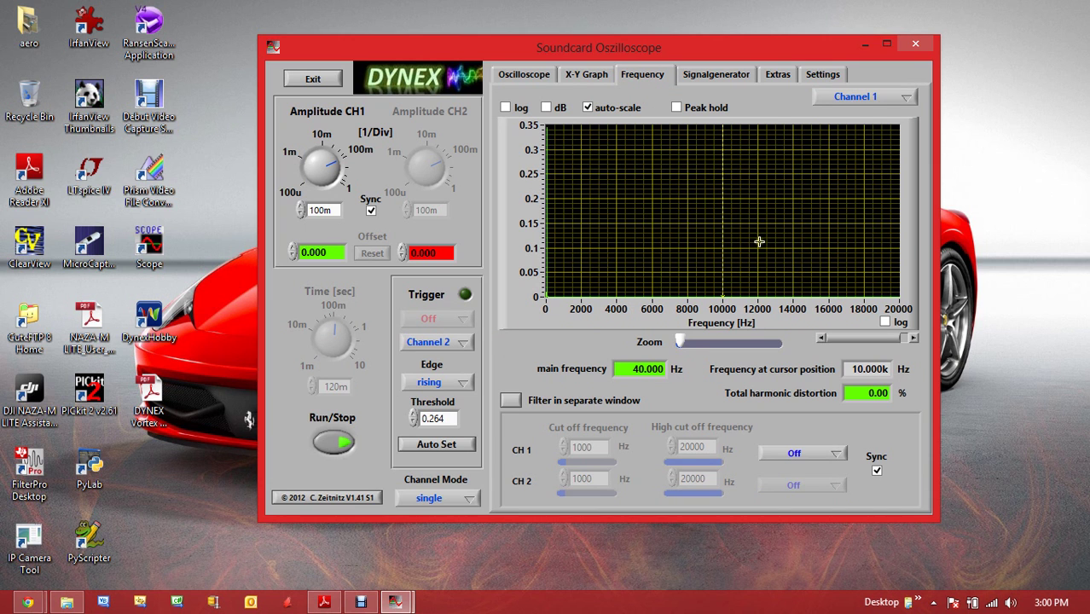
drag(723, 223, 556, 247)
drag(556, 236, 547, 236)
drag(680, 342, 747, 343)
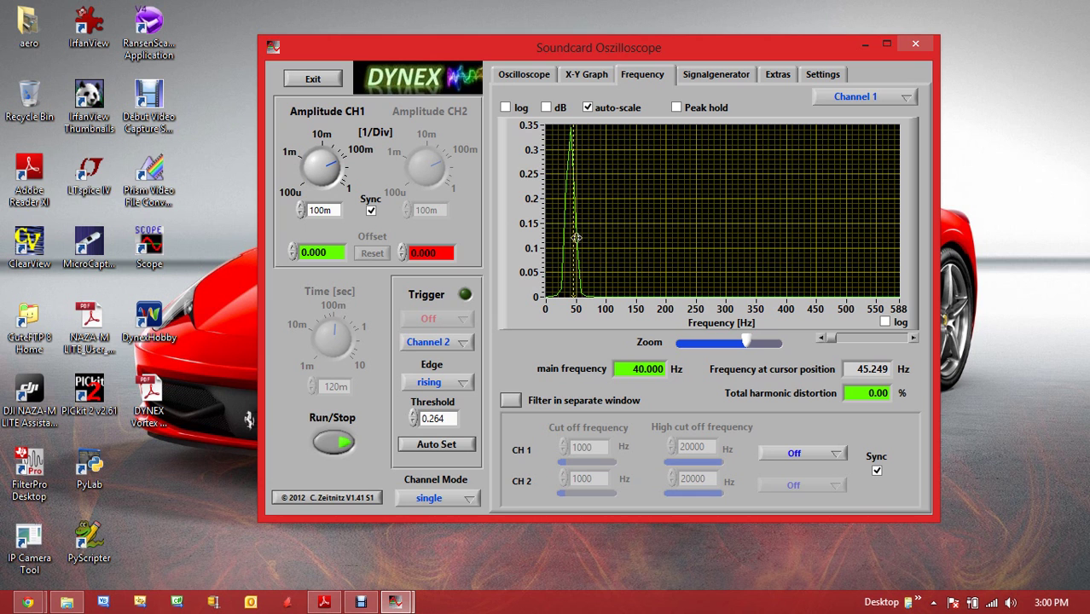
Measure the spectrum peak's frequency with the cursor and move the cursor clear of the peak to about 270 Hz
drag(572, 238, 568, 242)
drag(569, 265, 692, 283)
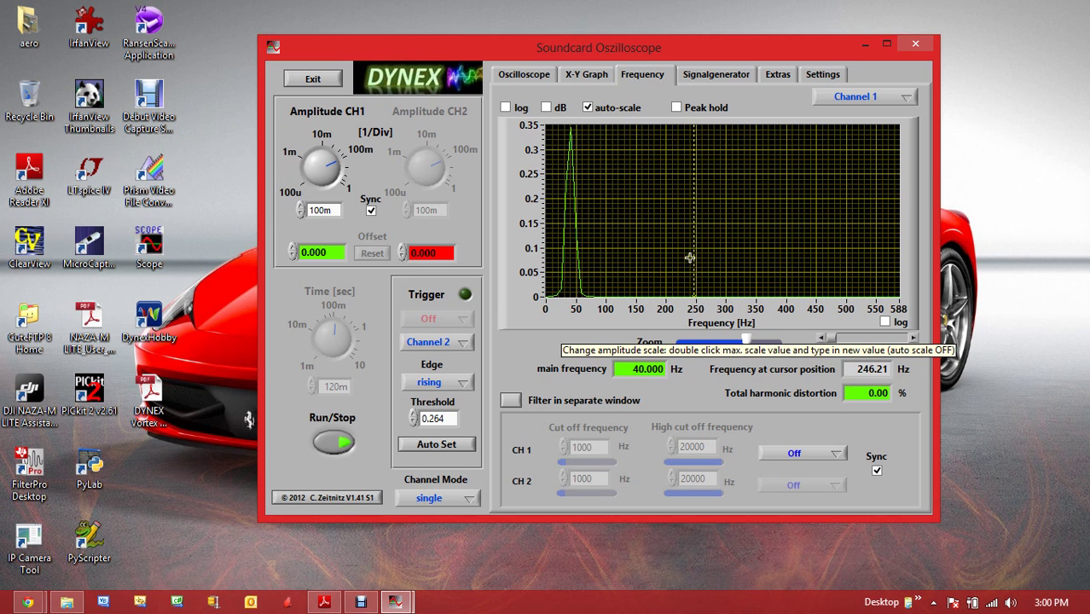
drag(694, 257, 708, 262)
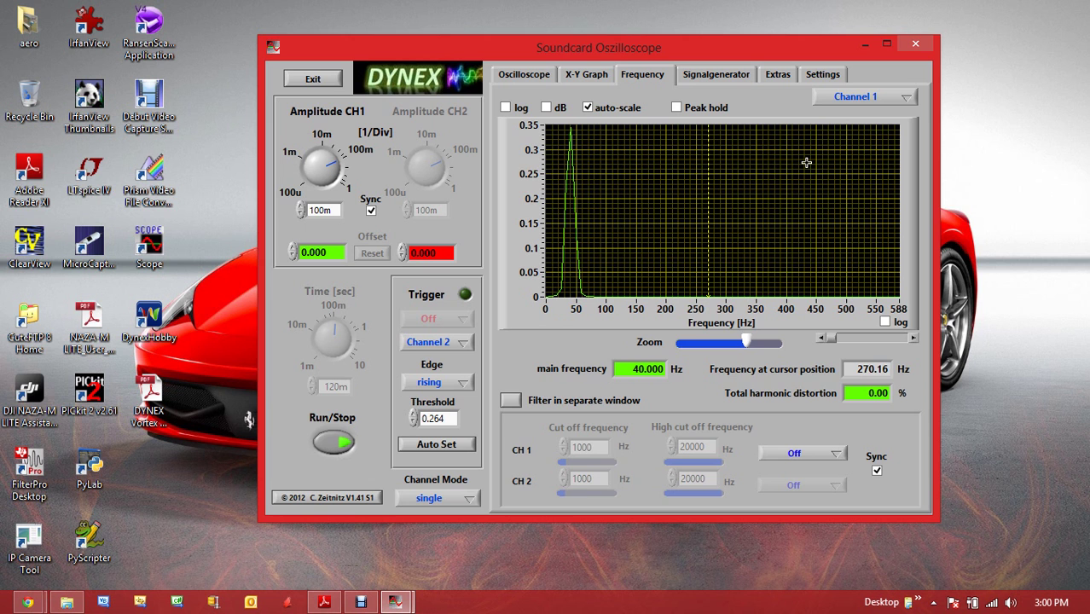
Compare the time-domain waveforms with the channel 1 frequency spectrum, ending on the spectrum
click(524, 75)
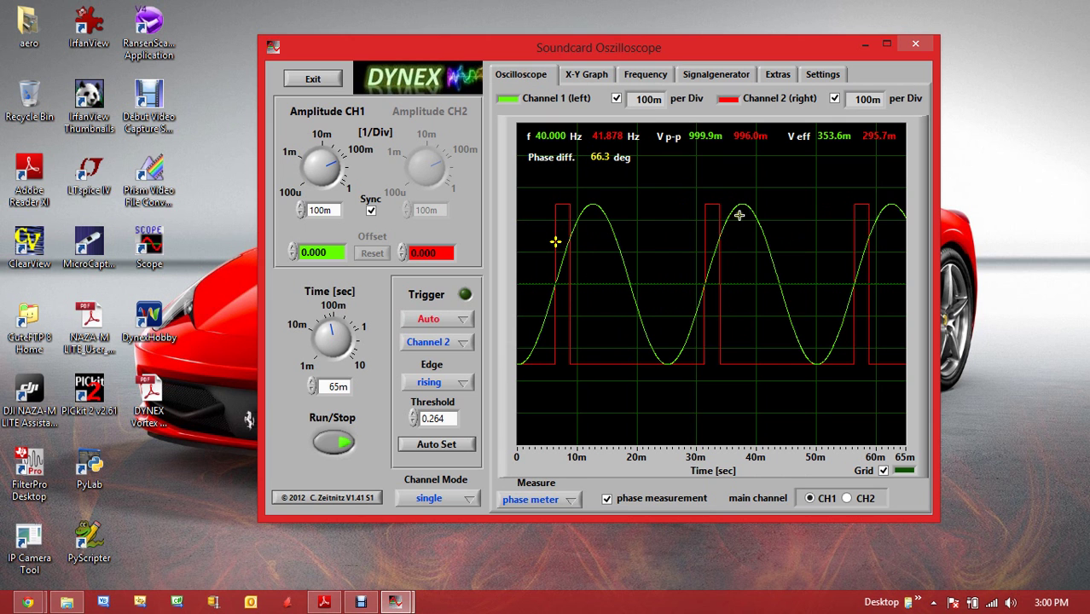
click(646, 75)
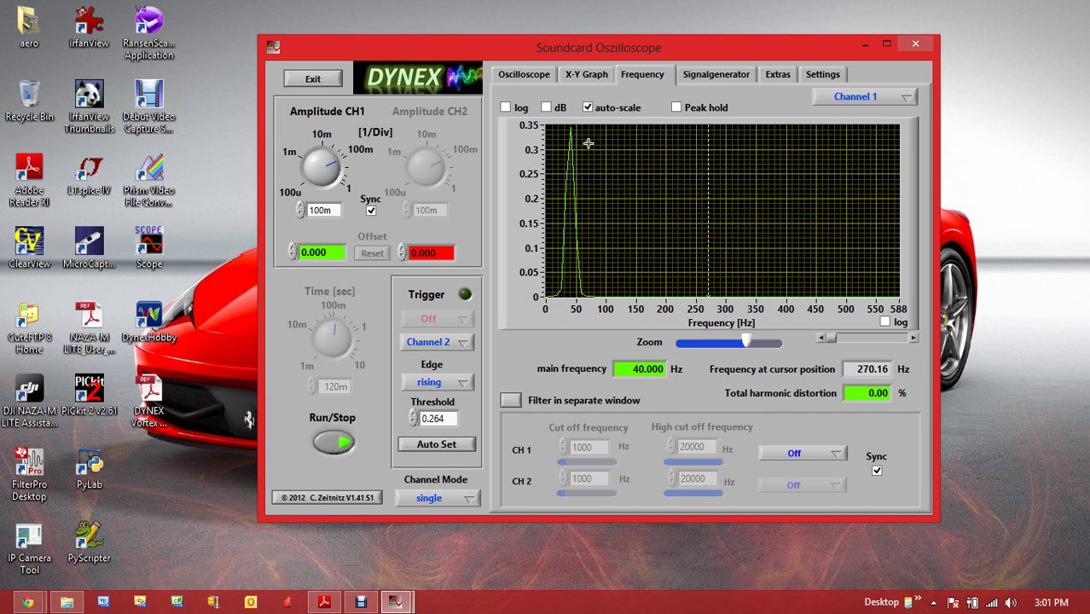
click(530, 75)
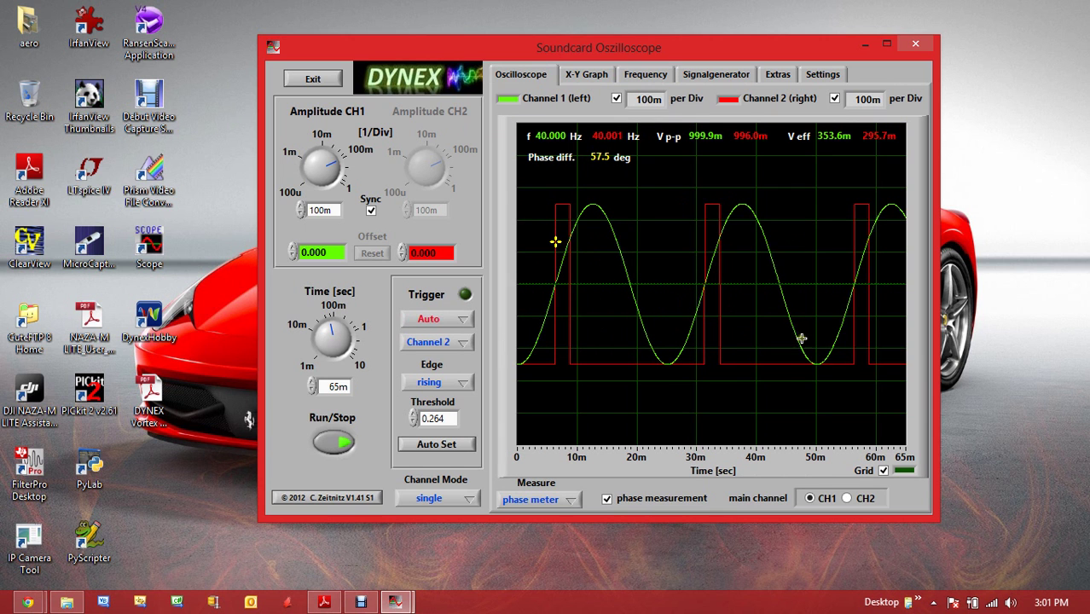
click(648, 75)
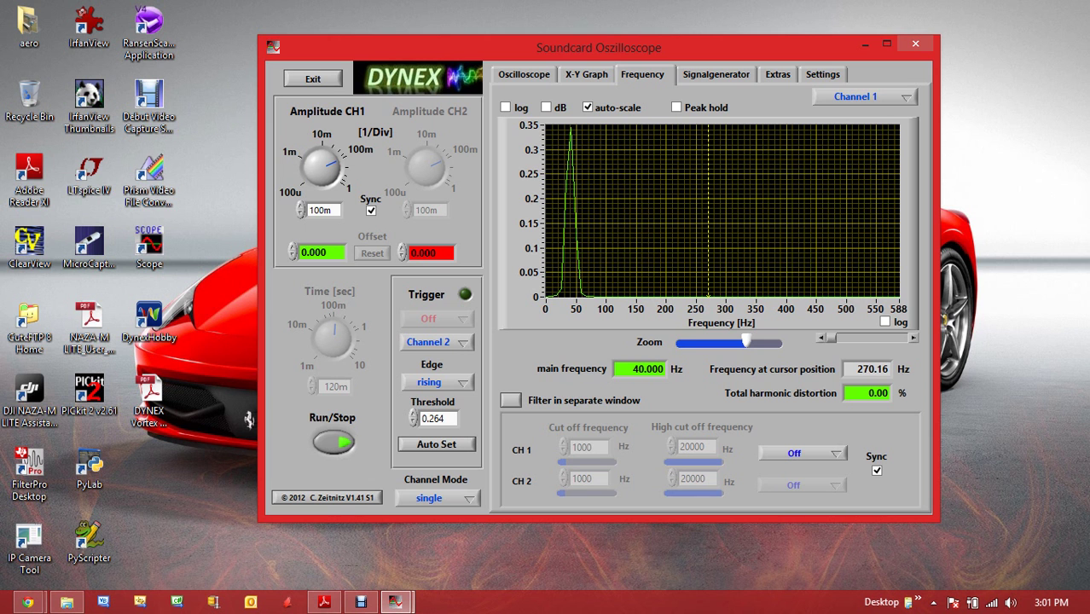
Open the signal generator, reposition its window and set the Channel 2 waveform to Sine
click(715, 75)
drag(863, 138, 807, 93)
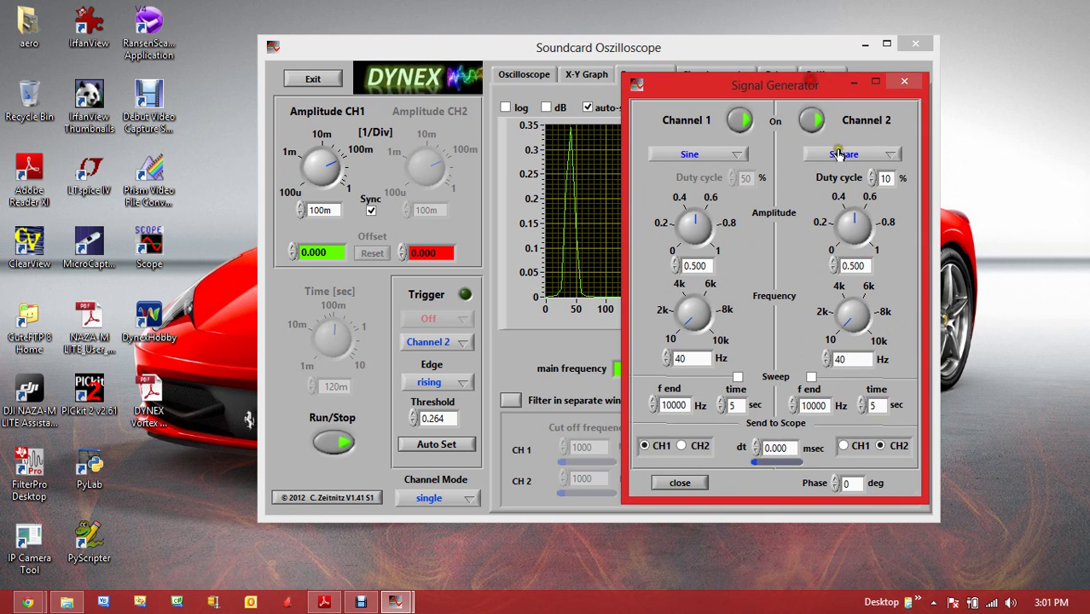
click(838, 154)
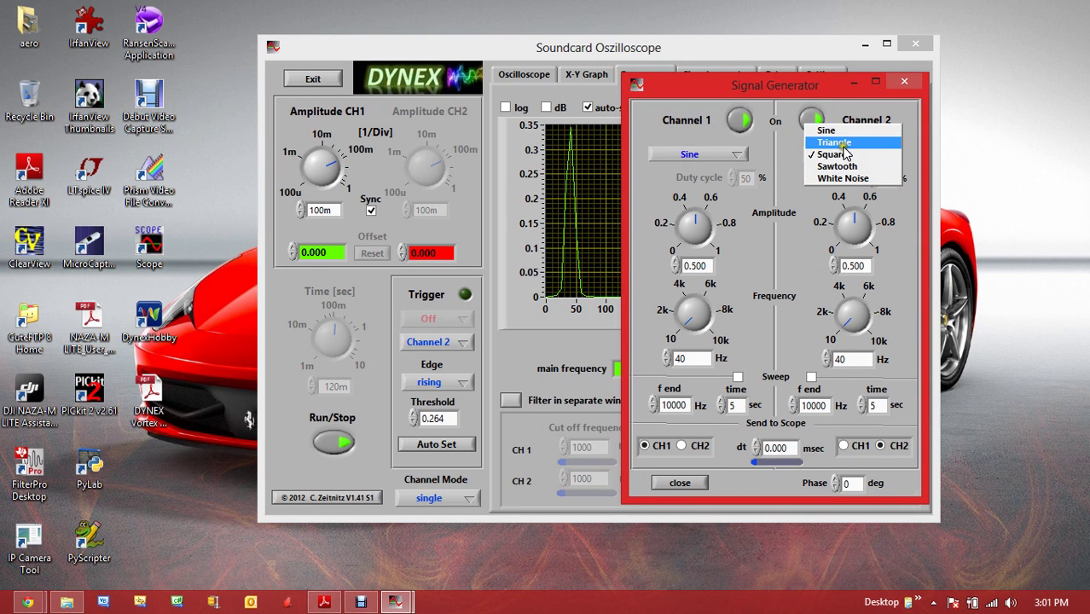
click(829, 130)
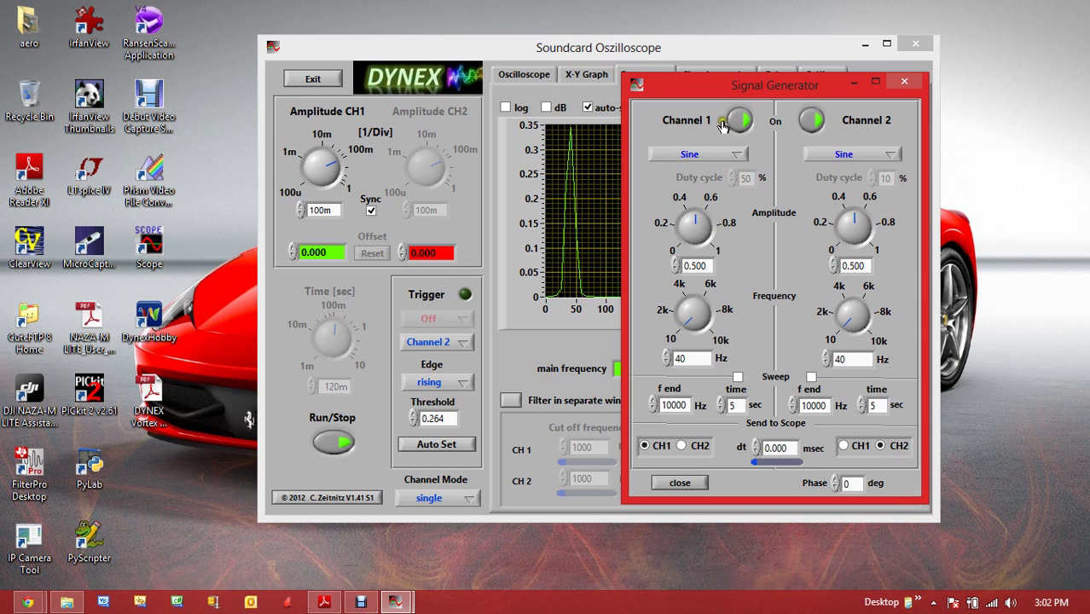
Send generator Channel 2 to scope CH1, set its frequency to 404 Hz and shift the generator window off the spectrum
click(843, 445)
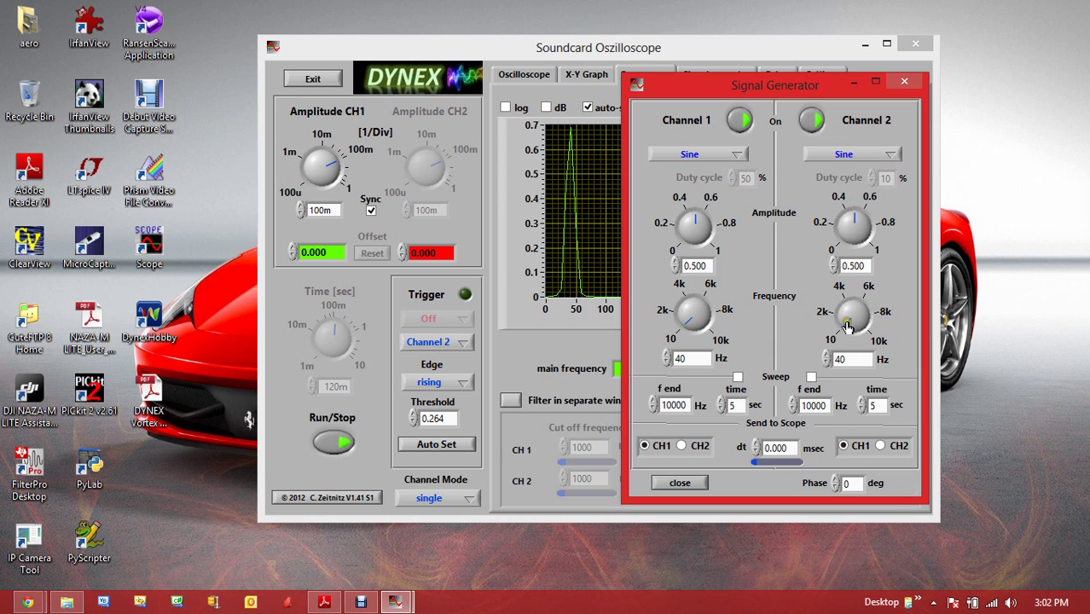
click(848, 359)
text(4)
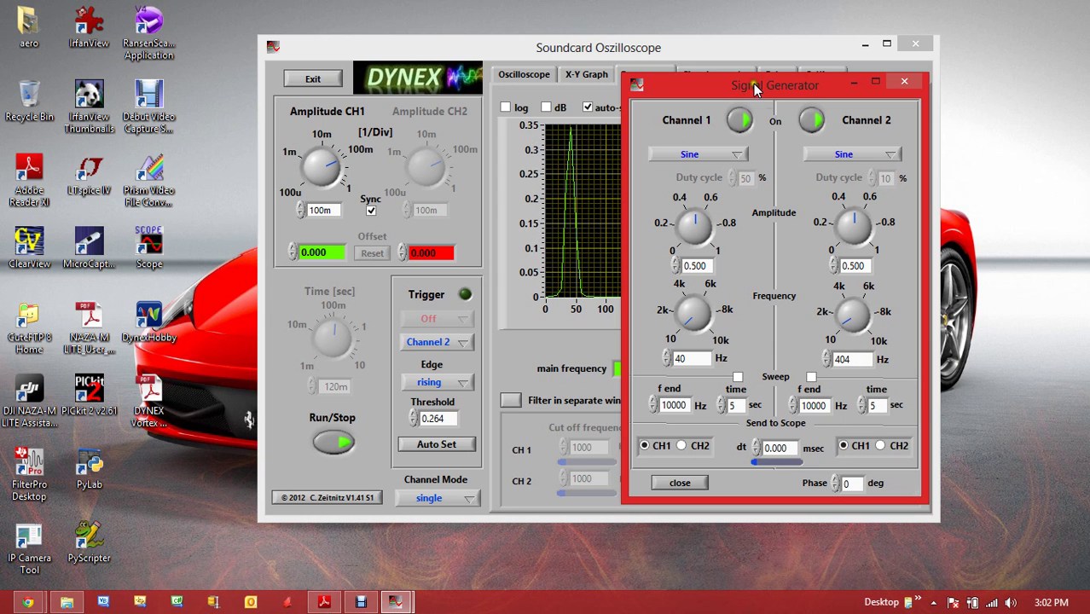
drag(755, 86, 764, 107)
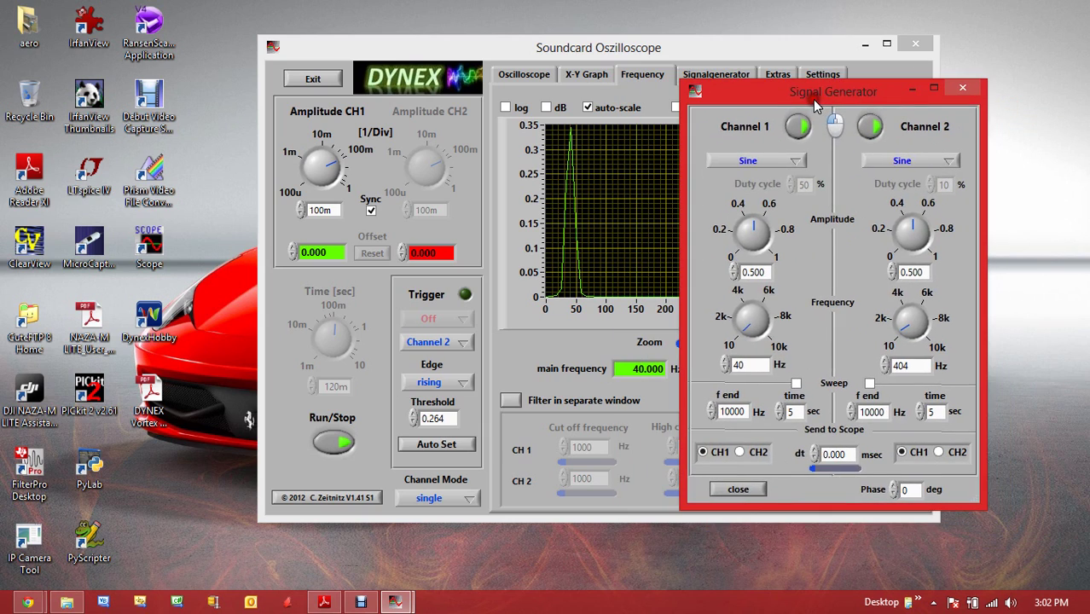
Display the combined signal as a time-domain waveform and set the trigger source to Channel 1
click(521, 78)
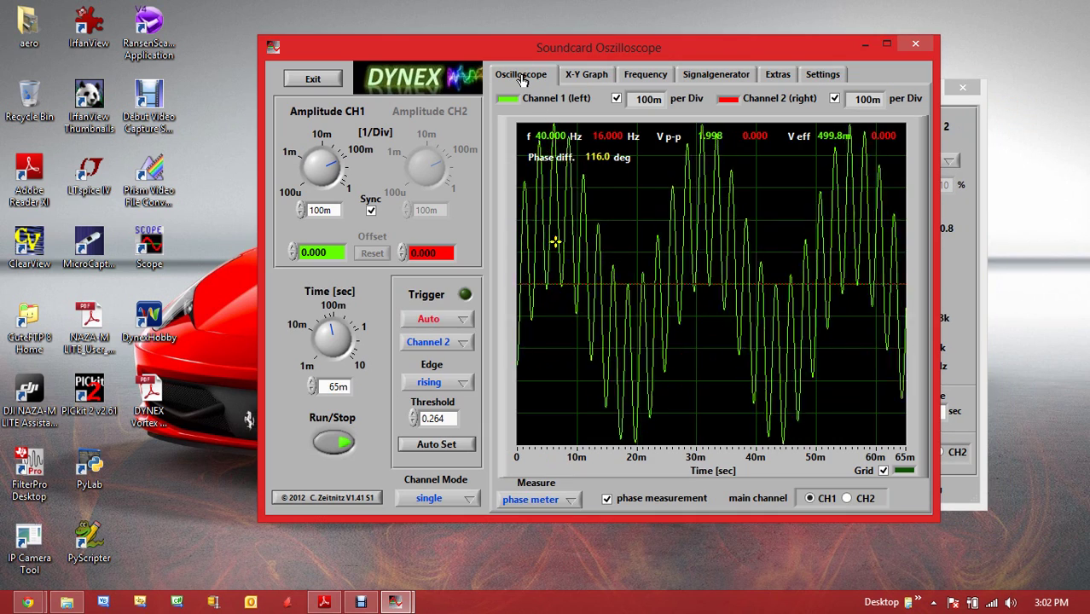
click(448, 342)
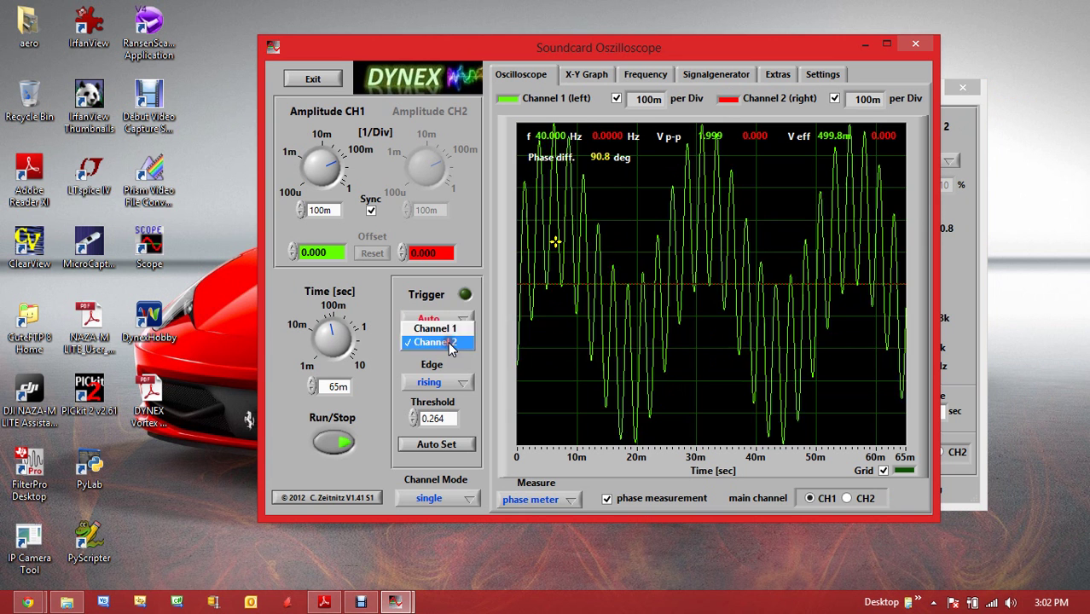
click(445, 330)
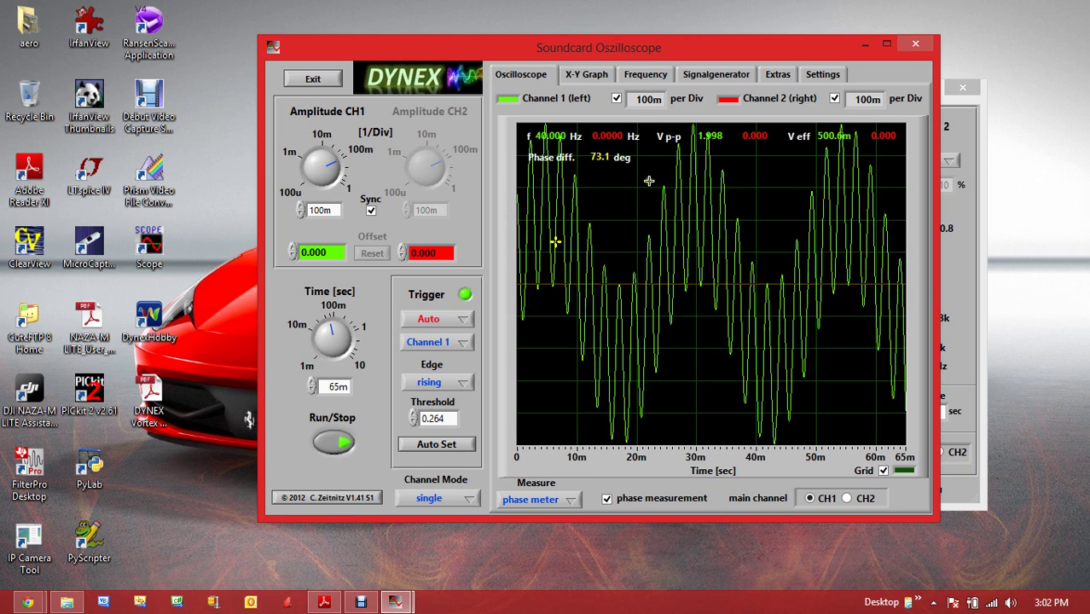
Show the combined signal's frequency spectrum and arrange the oscilloscope and Signal Generator windows side by side
click(646, 74)
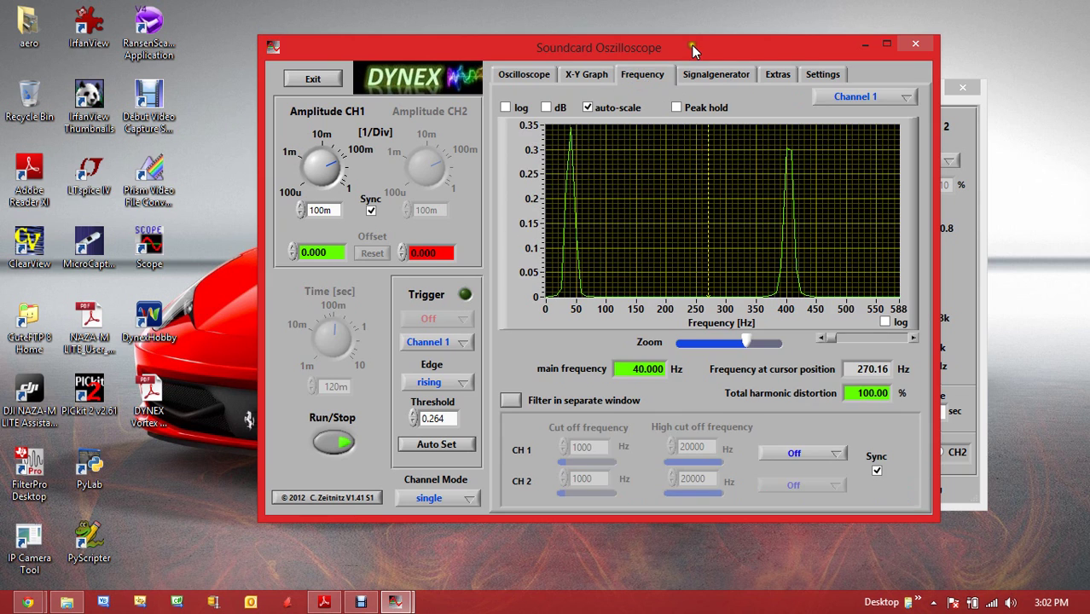
drag(692, 51, 613, 34)
drag(895, 95, 979, 114)
drag(726, 35, 663, 32)
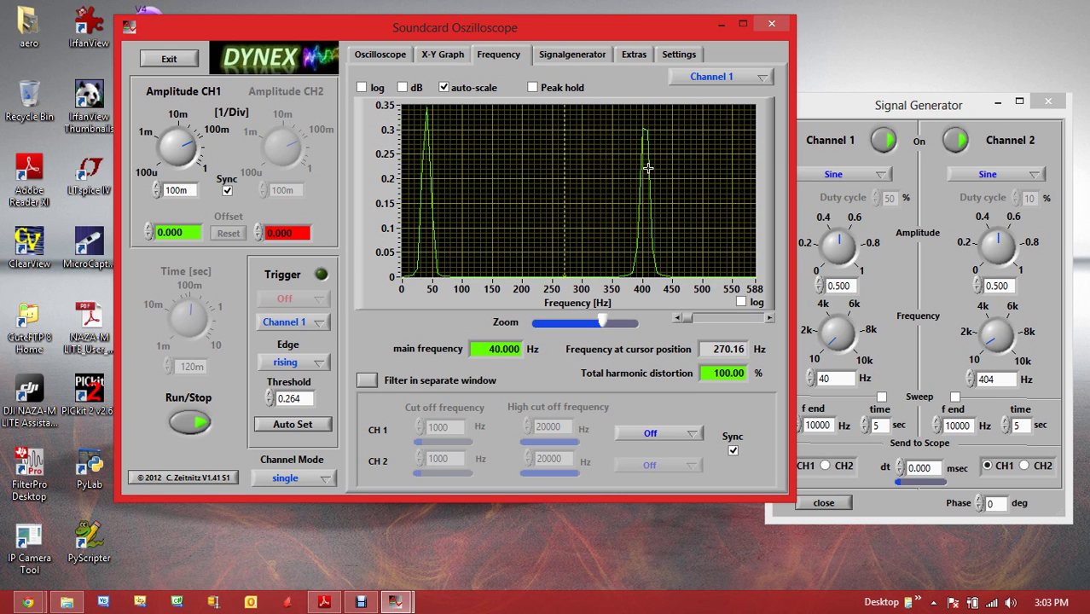
drag(607, 28, 585, 26)
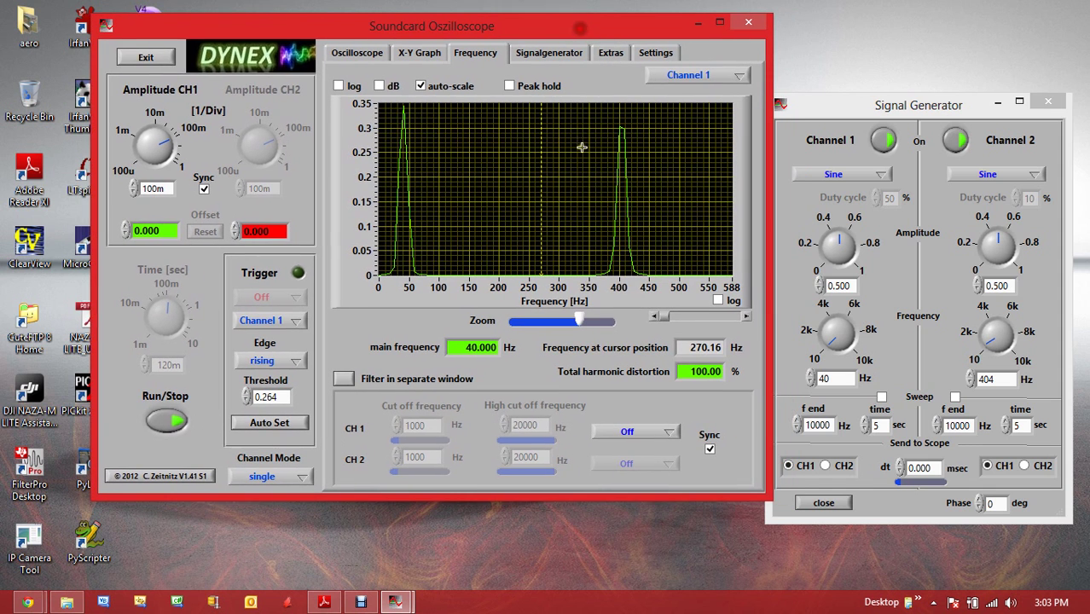
Open the frequency filter in a separate window, place it below the spectrum and set the CH 1 filter to Band pass
click(348, 382)
drag(544, 250, 565, 428)
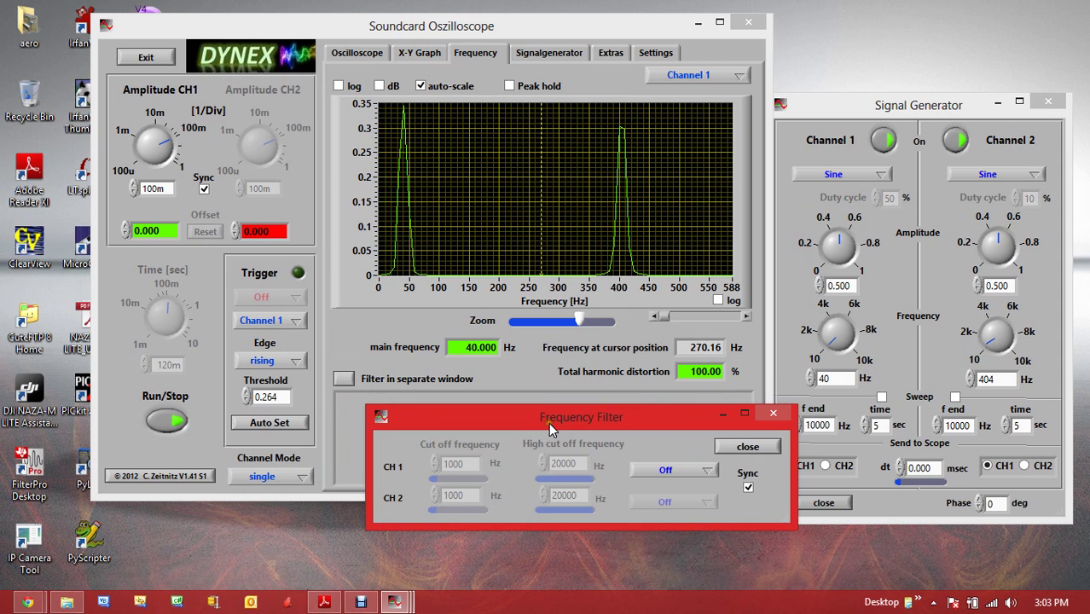
click(687, 470)
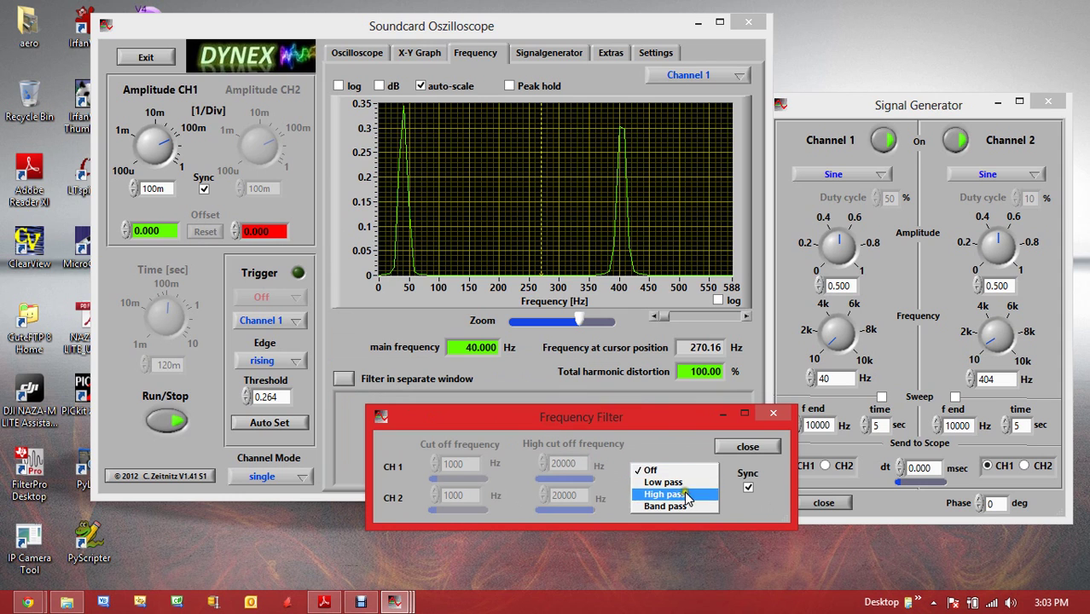
click(683, 506)
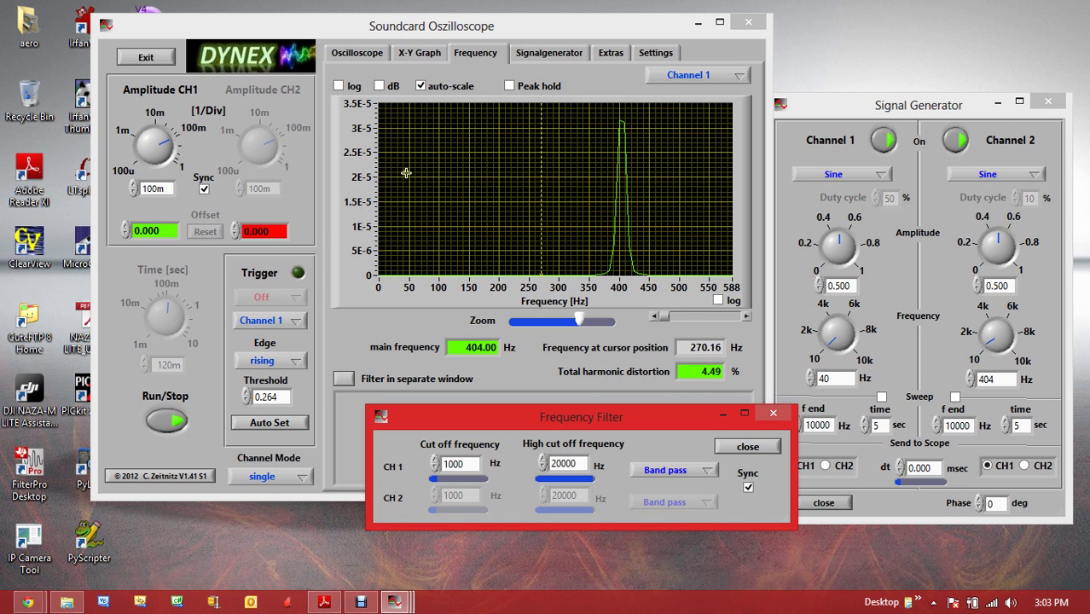
Set the CH 1 band-pass filter's low cut-off frequency to 30 Hz and its high cut-off frequency to 100 Hz
drag(468, 462, 407, 463)
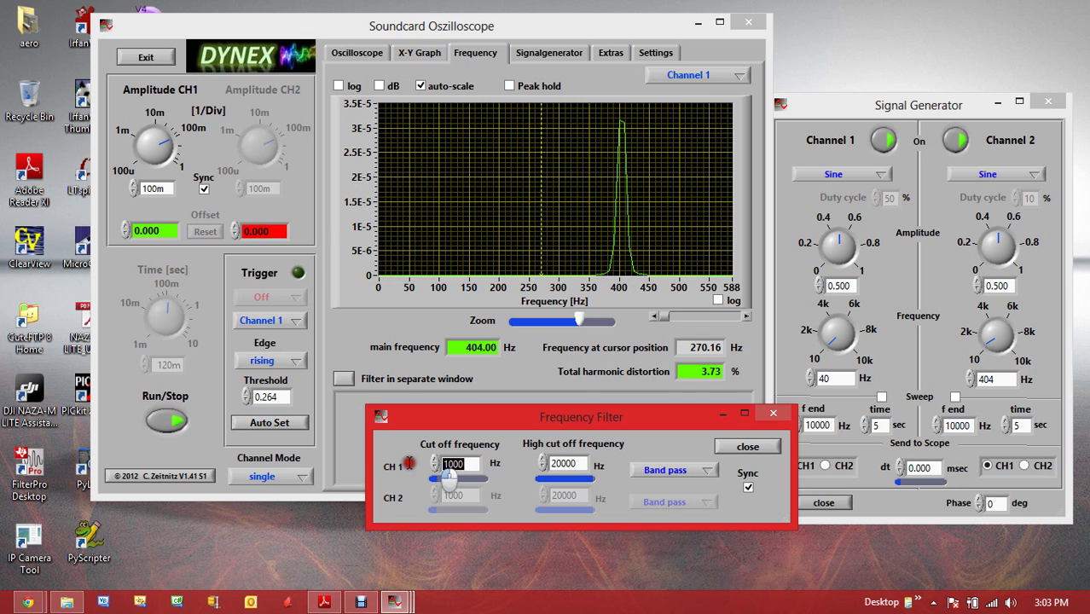
text(30)
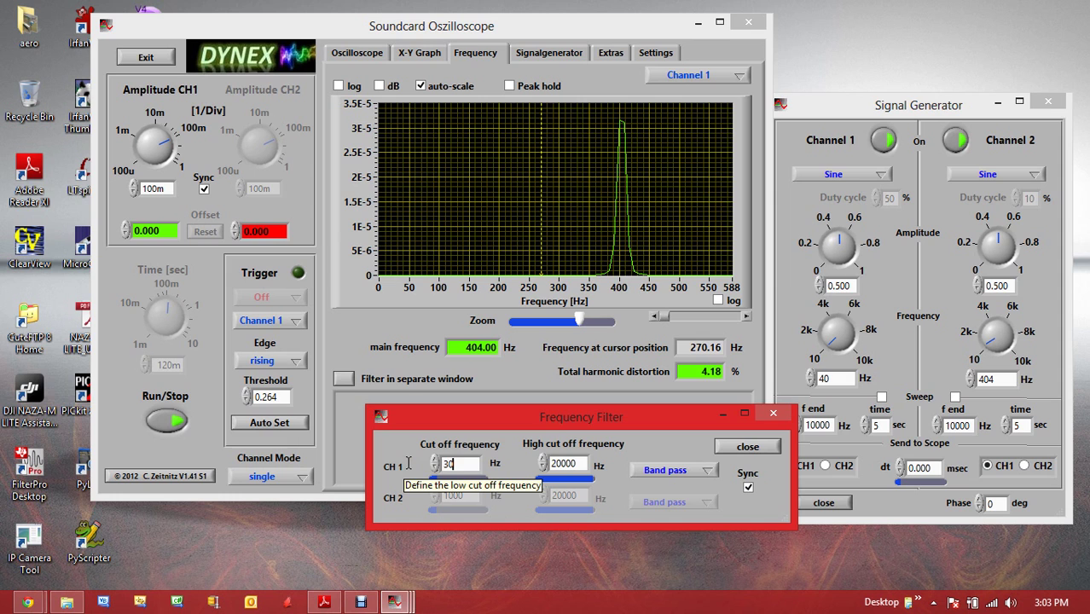
double_click(550, 463)
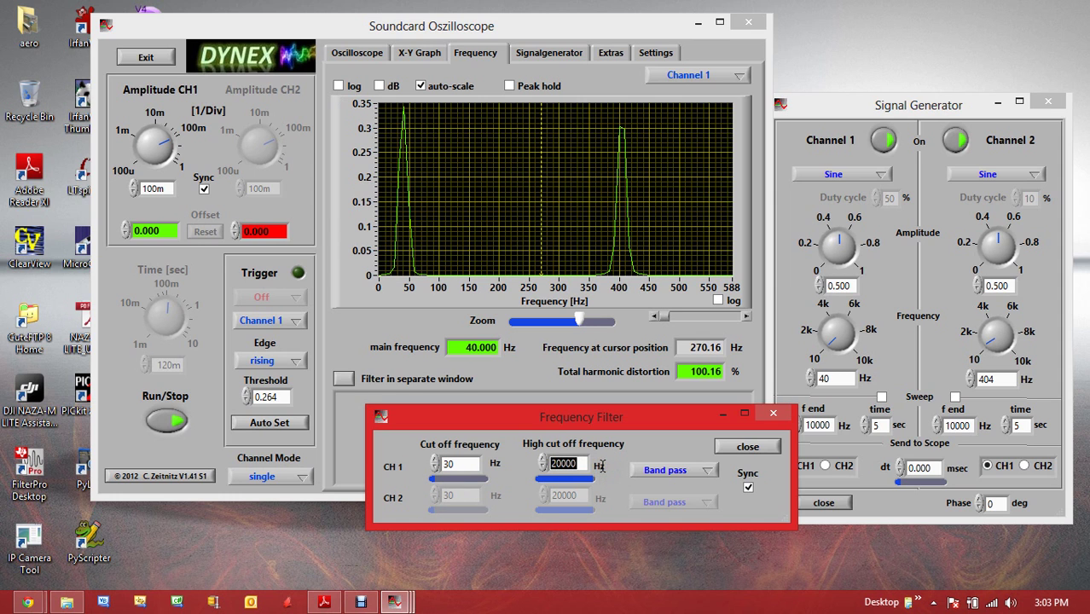
text(1)
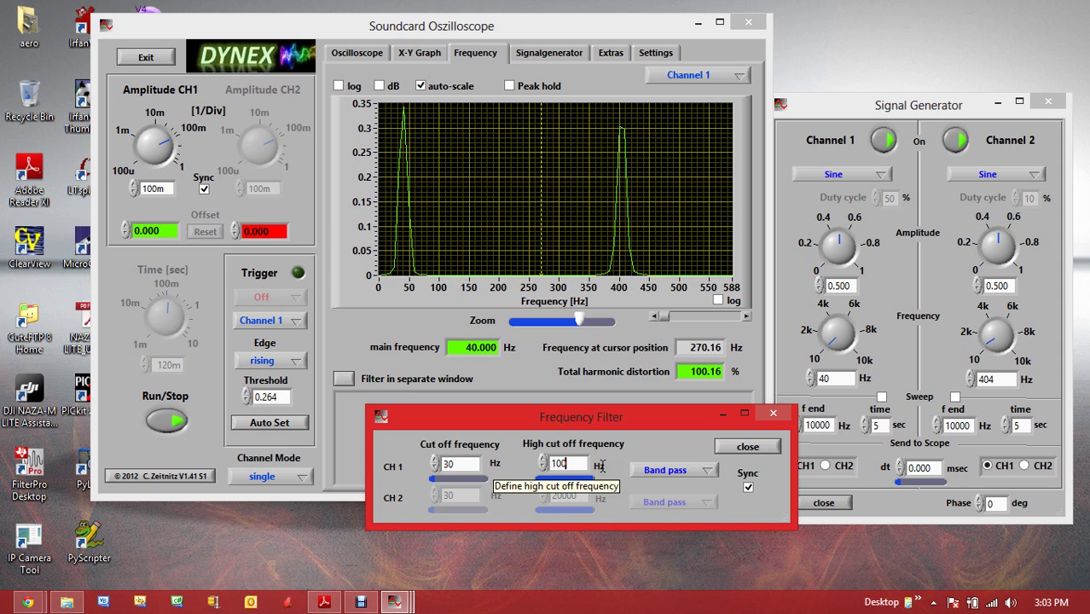
key(Return)
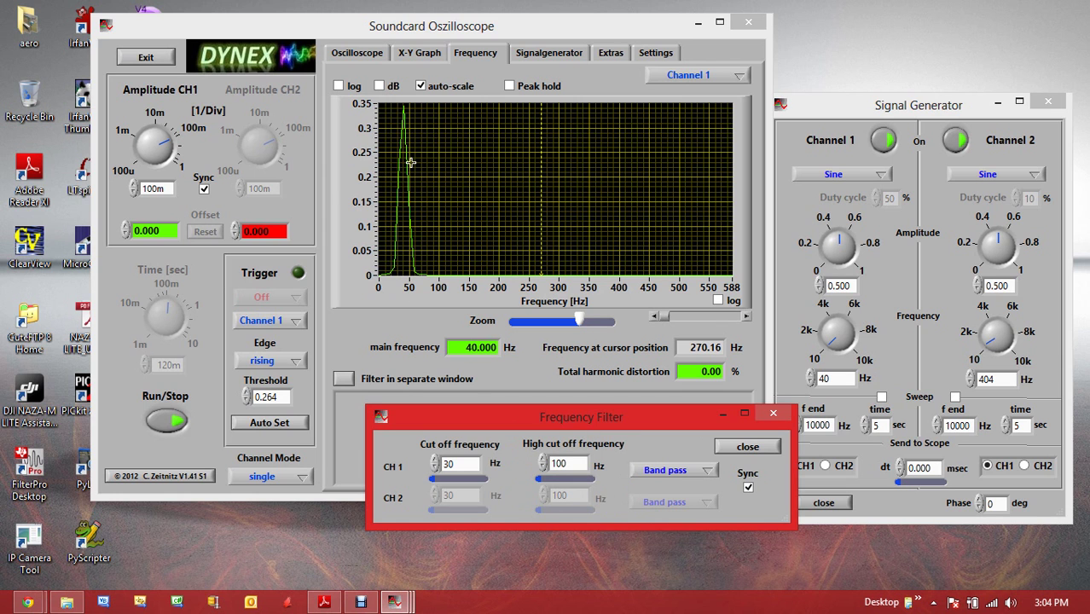
View the filtered signal as a time-domain waveform and move the Frequency Filter window clear of the trace
click(365, 53)
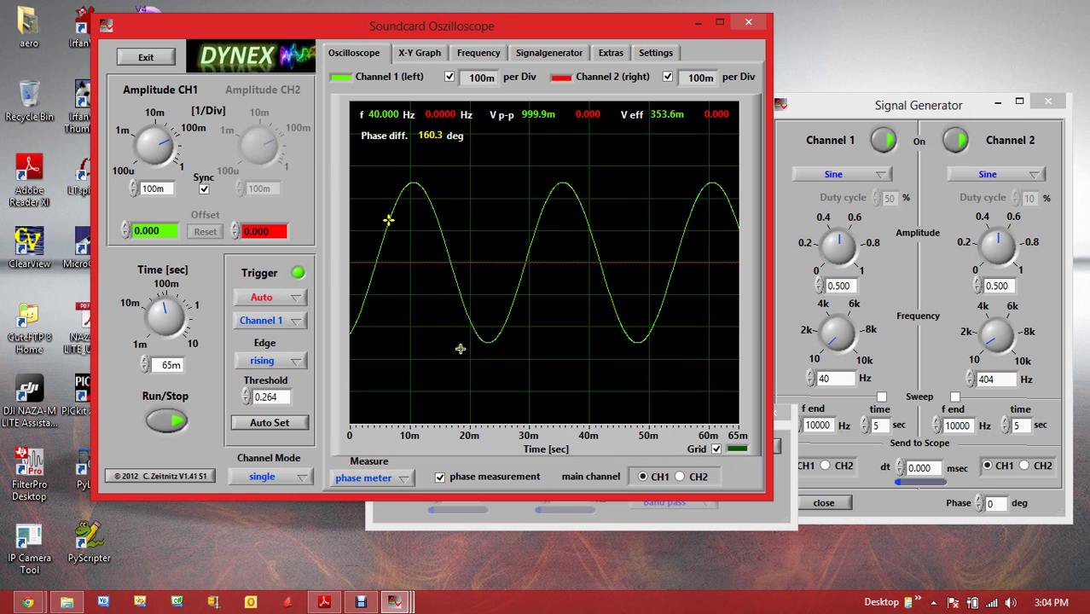
click(718, 518)
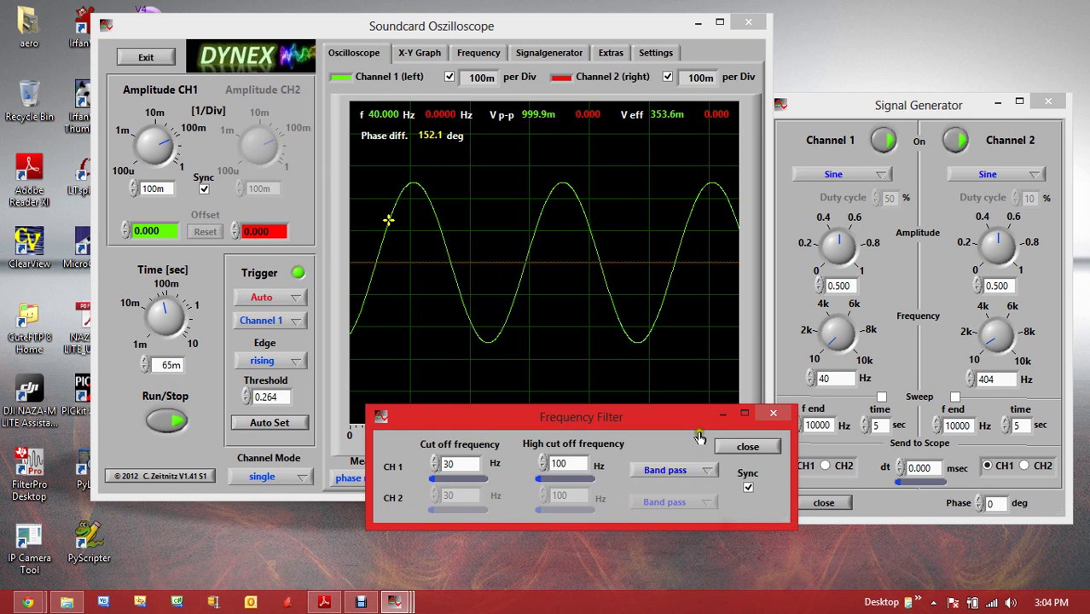
drag(688, 426, 829, 450)
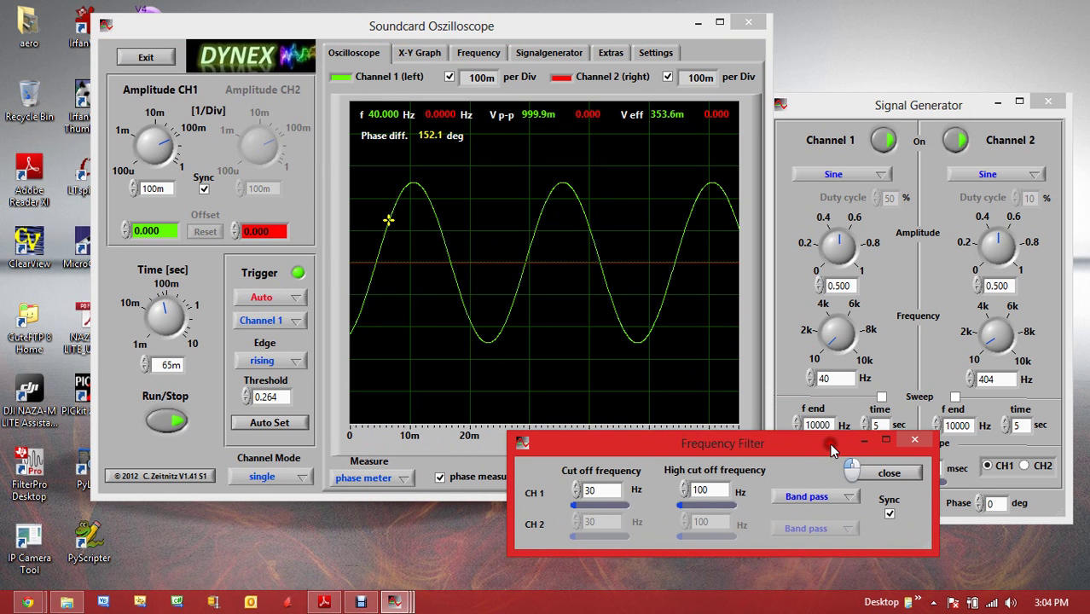
Show the frequency spectrum and dock the separate Frequency Filter window back into the main oscilloscope window
click(484, 52)
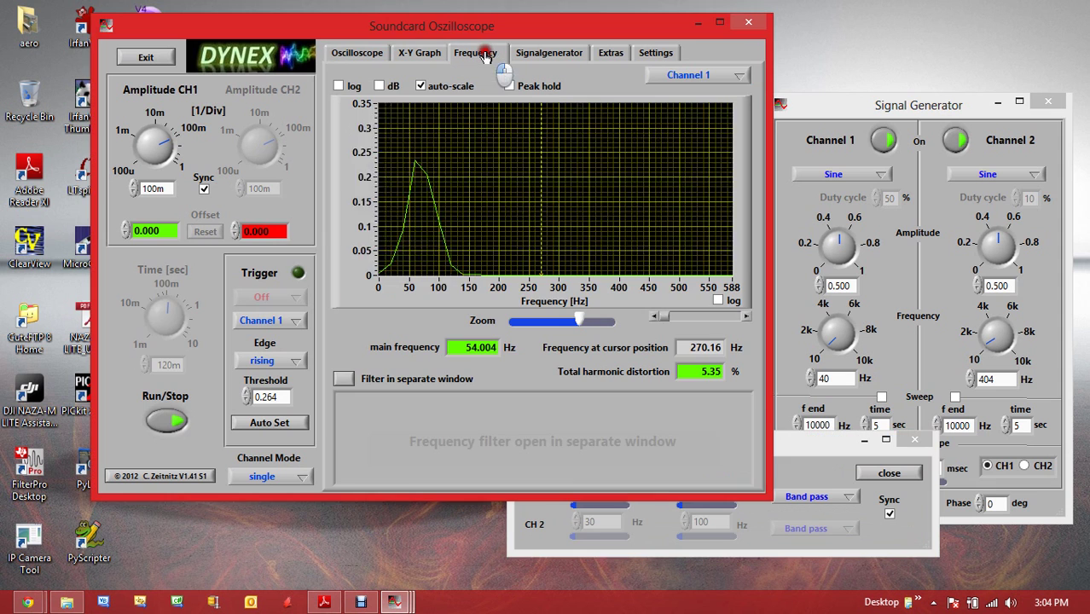
click(343, 379)
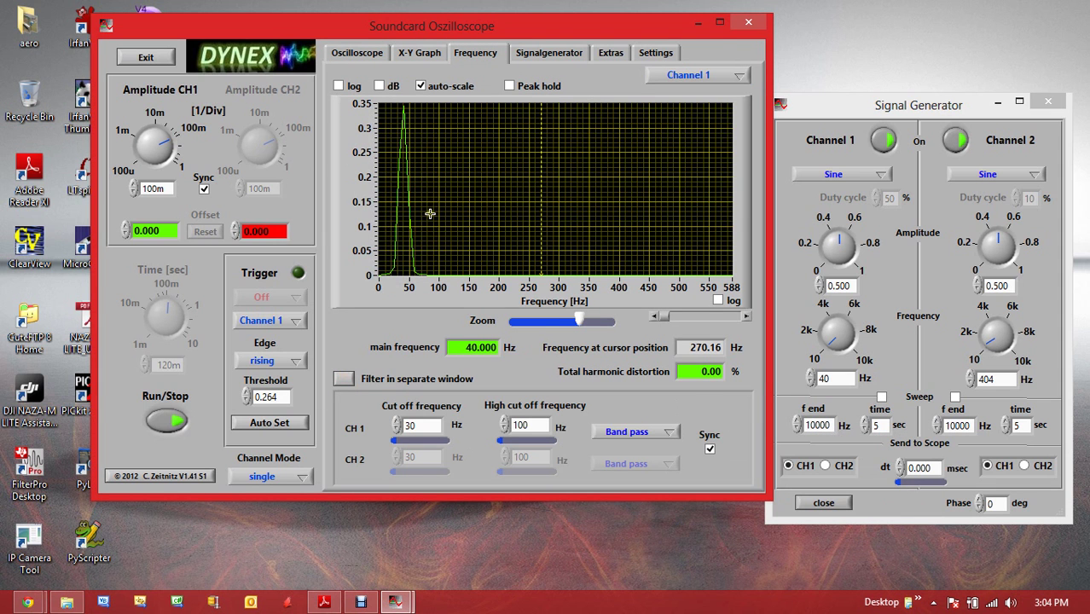
Turn off the CH 1 frequency filter and view the unfiltered signal as a time-domain waveform
click(630, 432)
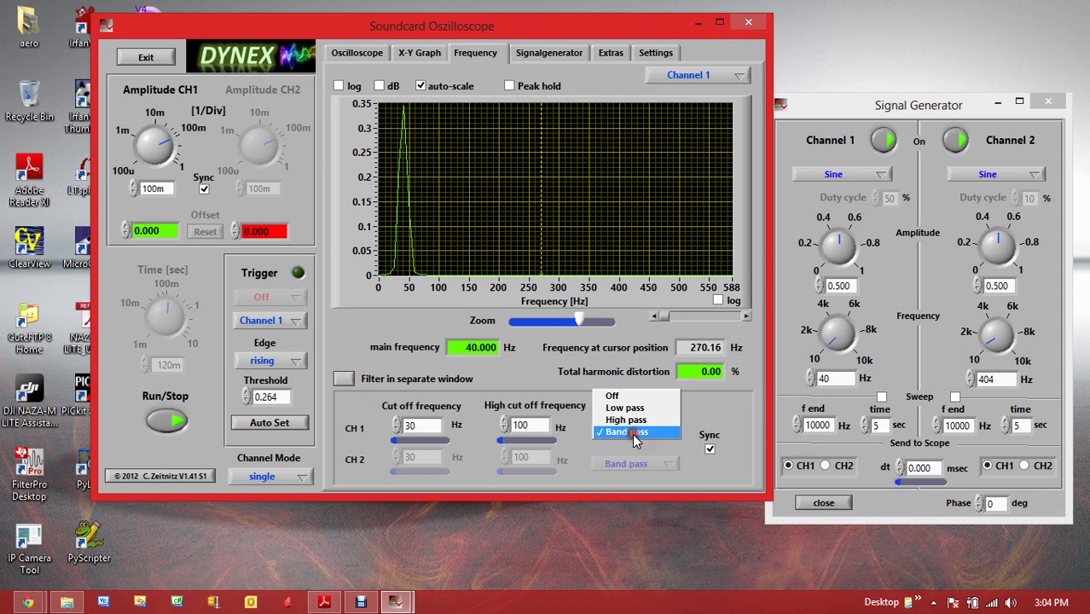
click(627, 395)
click(353, 53)
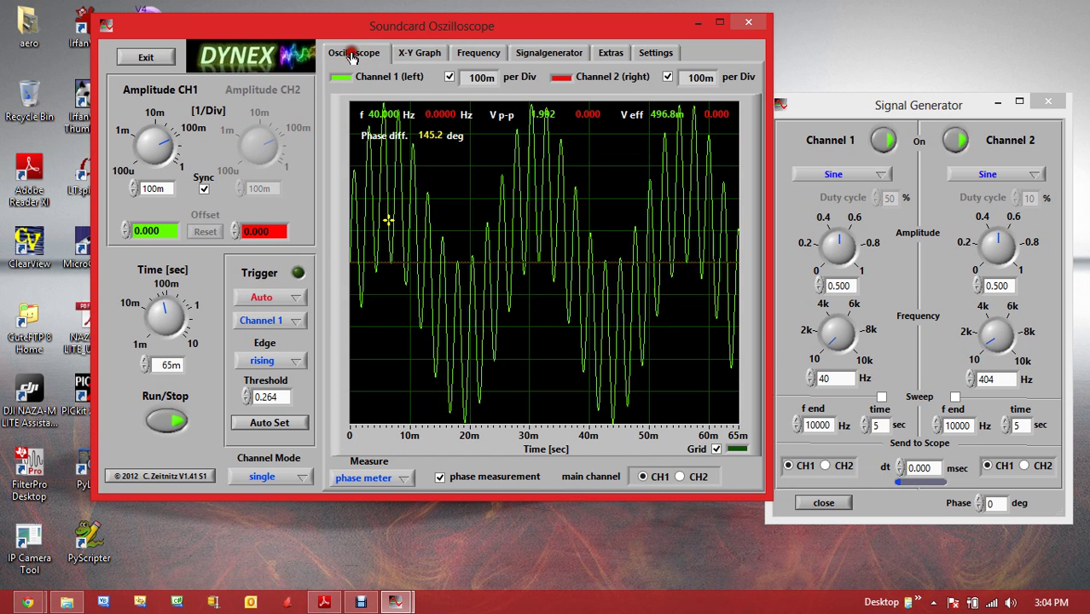
Set the CH 1 frequency filter to Band pass again and view the filtered signal as a time-domain waveform
click(471, 53)
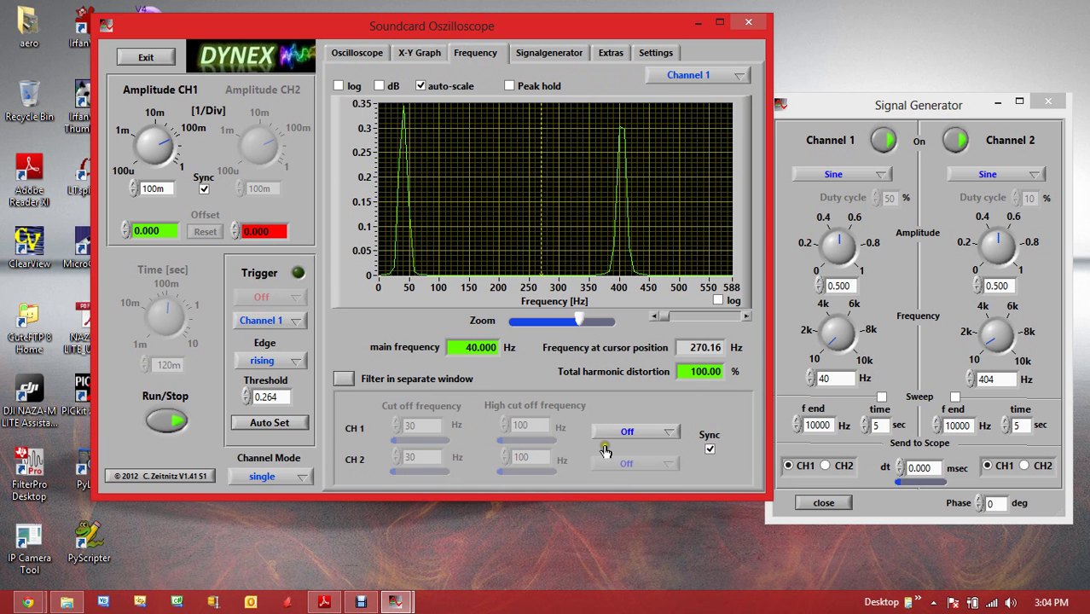
click(649, 437)
click(641, 467)
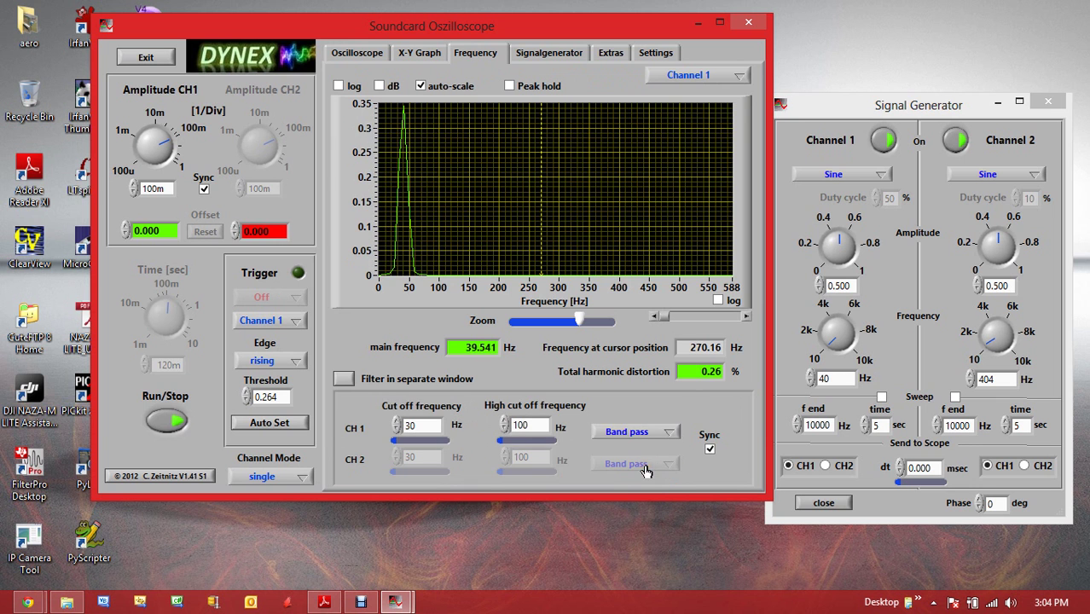
click(358, 54)
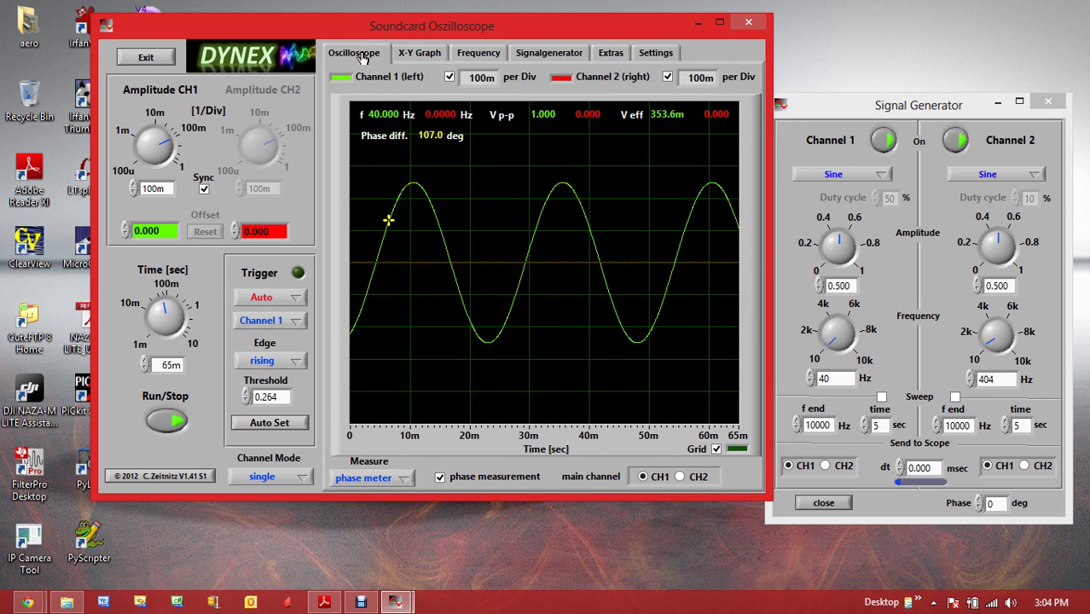
Return to the spectrum, move the oscilloscope window clear of the Signal Generator window and open the oscilloscope's signal generator page
click(475, 53)
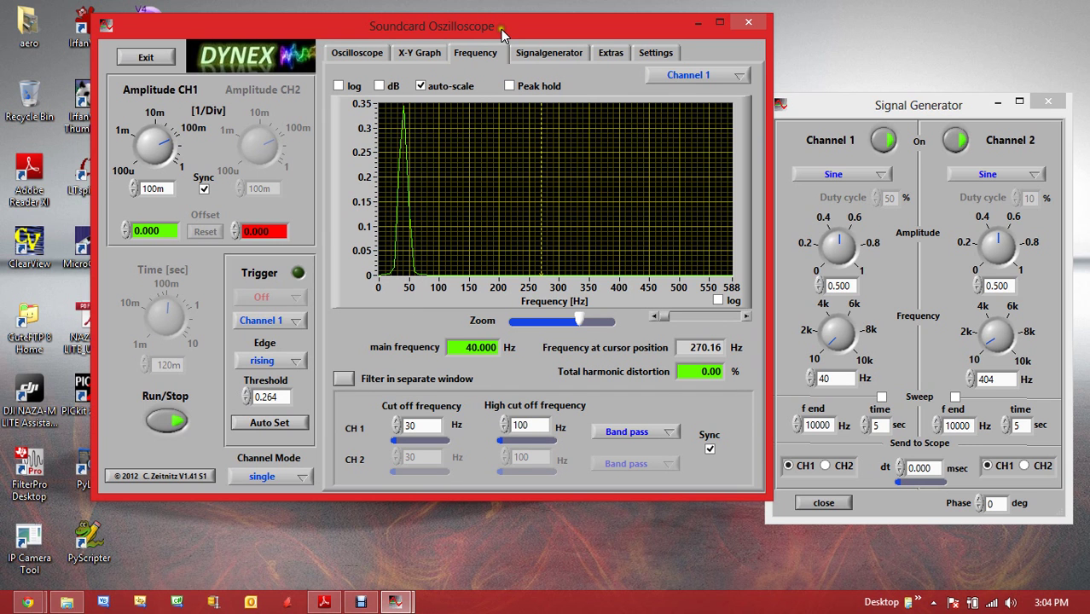
drag(501, 28, 468, 37)
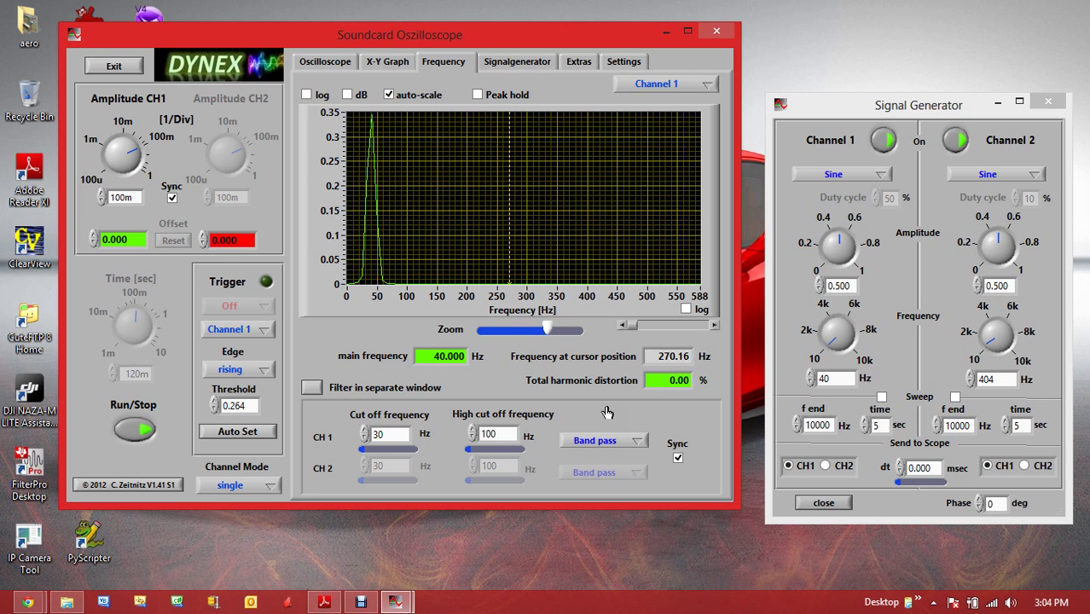
click(535, 62)
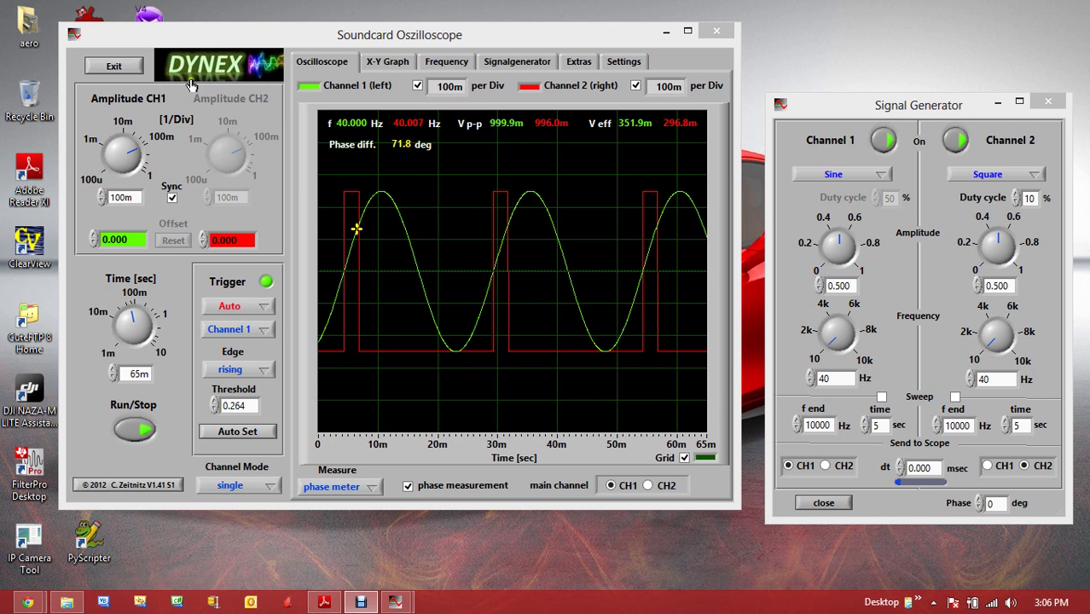
Try a synced vertical scale of 150m per division on both channels and return it to 100m
drag(132, 153, 132, 154)
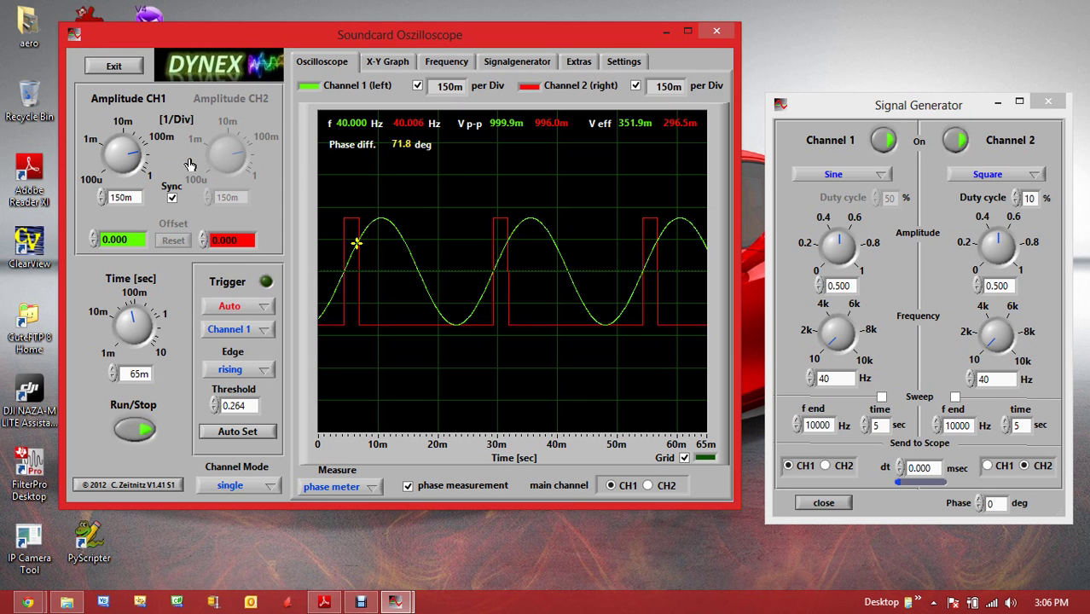
drag(137, 156, 135, 155)
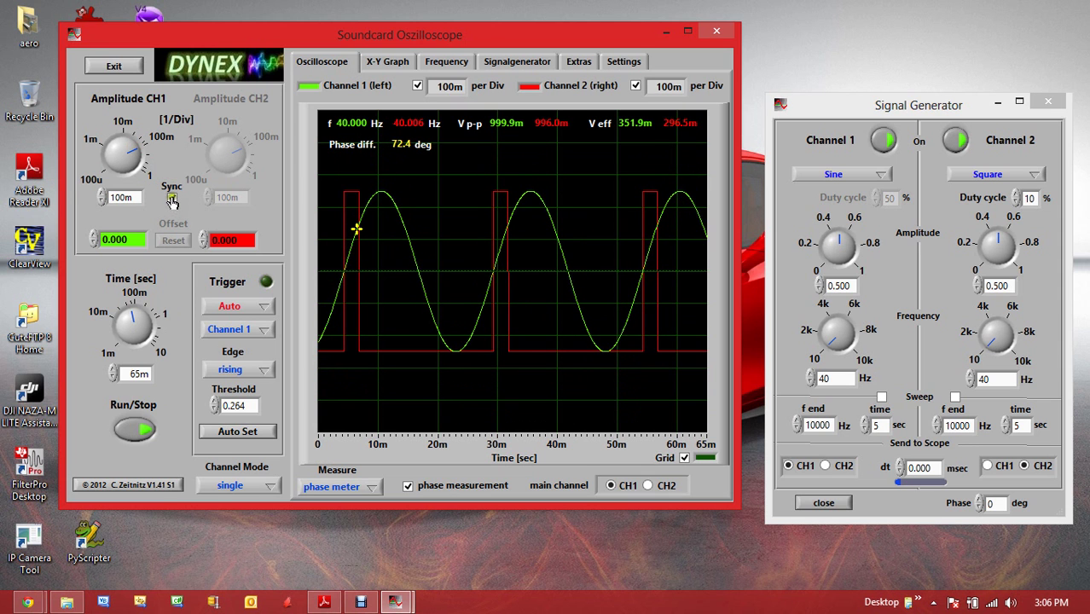
Unsync the two channels' amplitude controls and set the CH 2 vertical scale to 200m per division
click(170, 197)
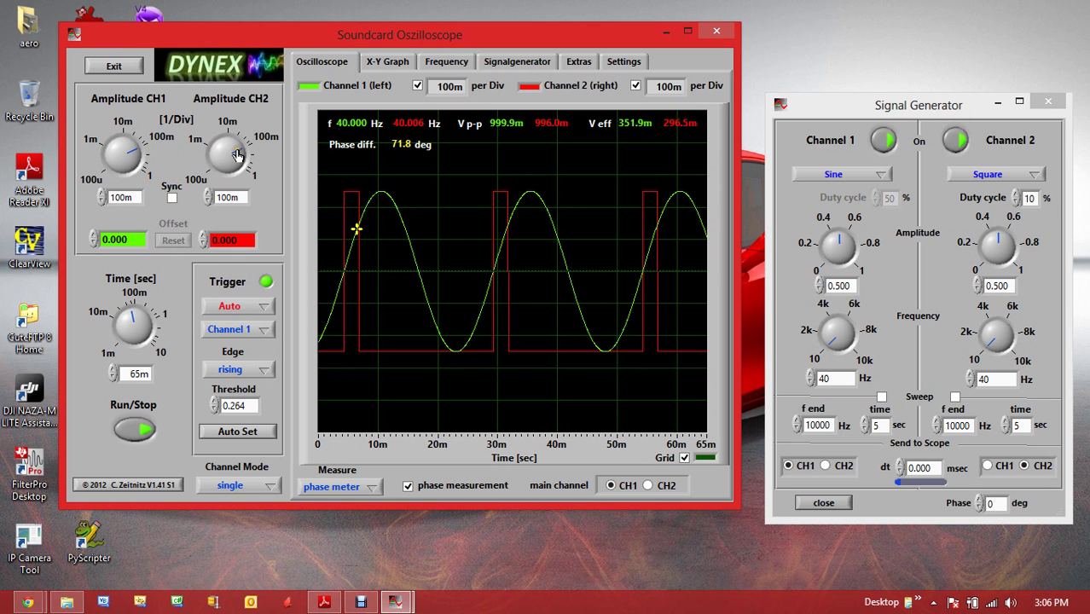
scroll(236, 155, down, 2)
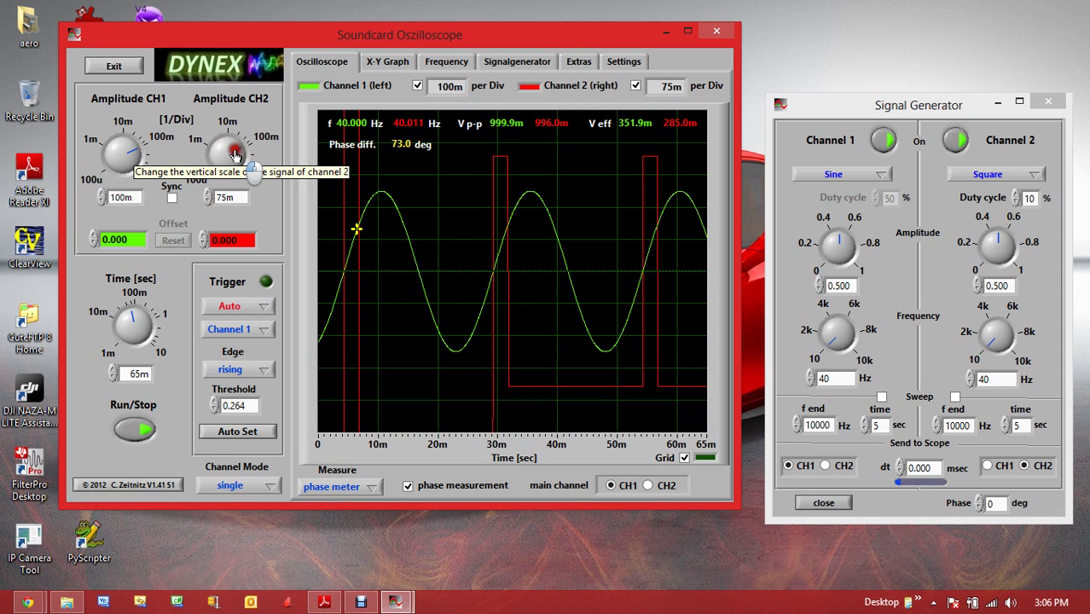
scroll(237, 155, up, 2)
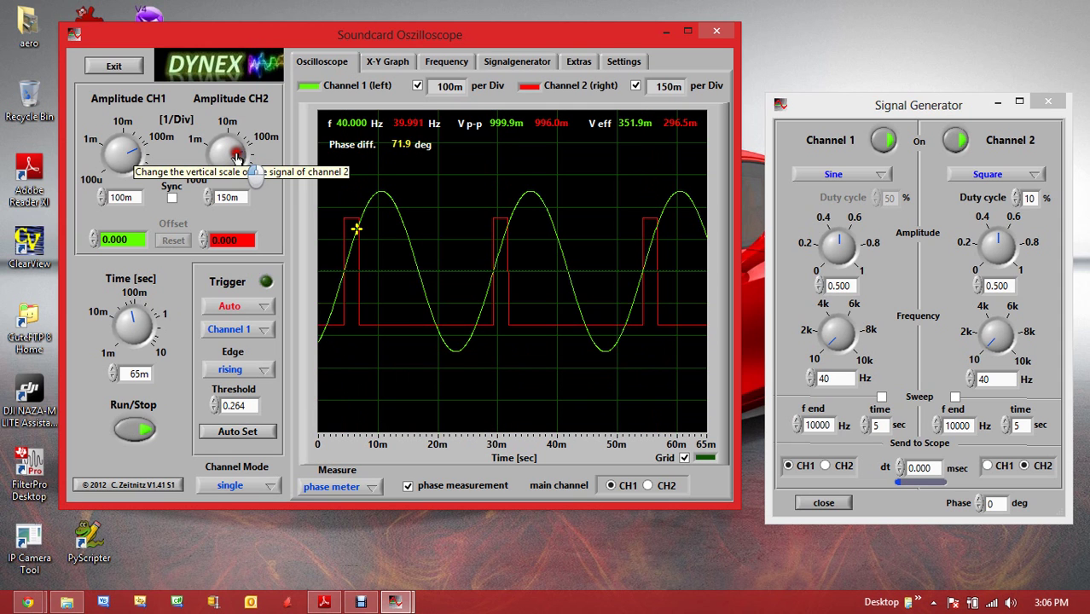
scroll(237, 155, down, 1)
scroll(236, 155, up, 2)
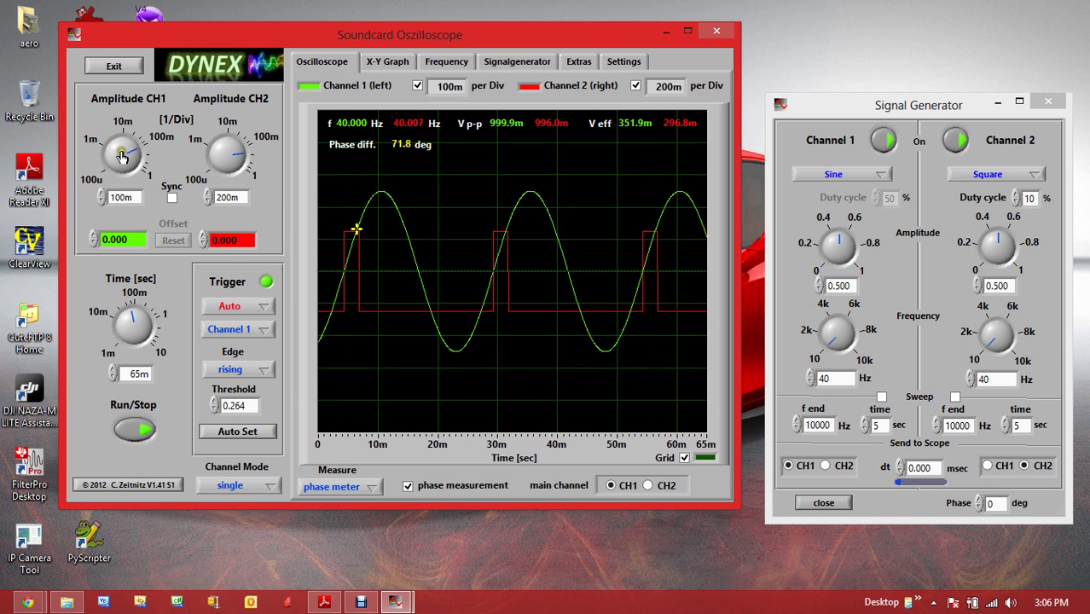
Set the vertical scale to 85m per division for CH 1 and 150m per division for CH 2
scroll(132, 154, down, 1)
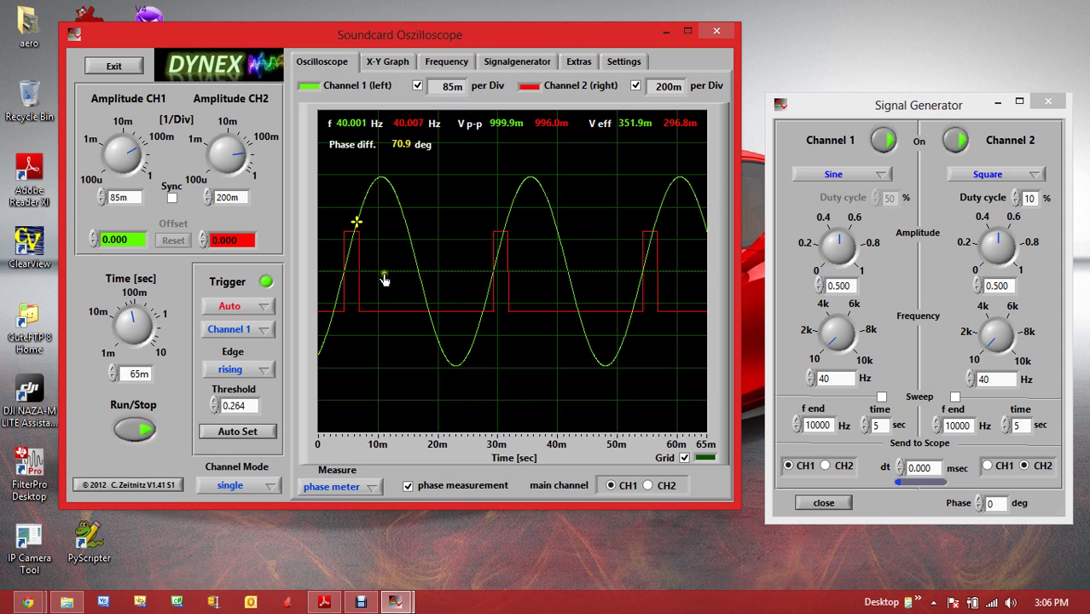
scroll(232, 151, down, 6)
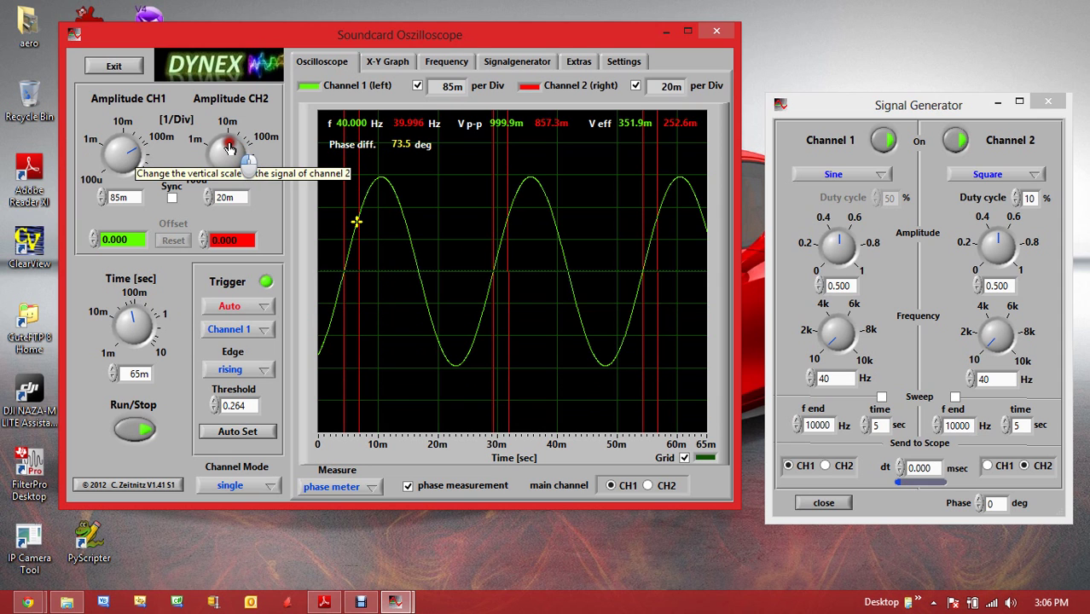
scroll(235, 152, down, 3)
scroll(241, 151, up, 5)
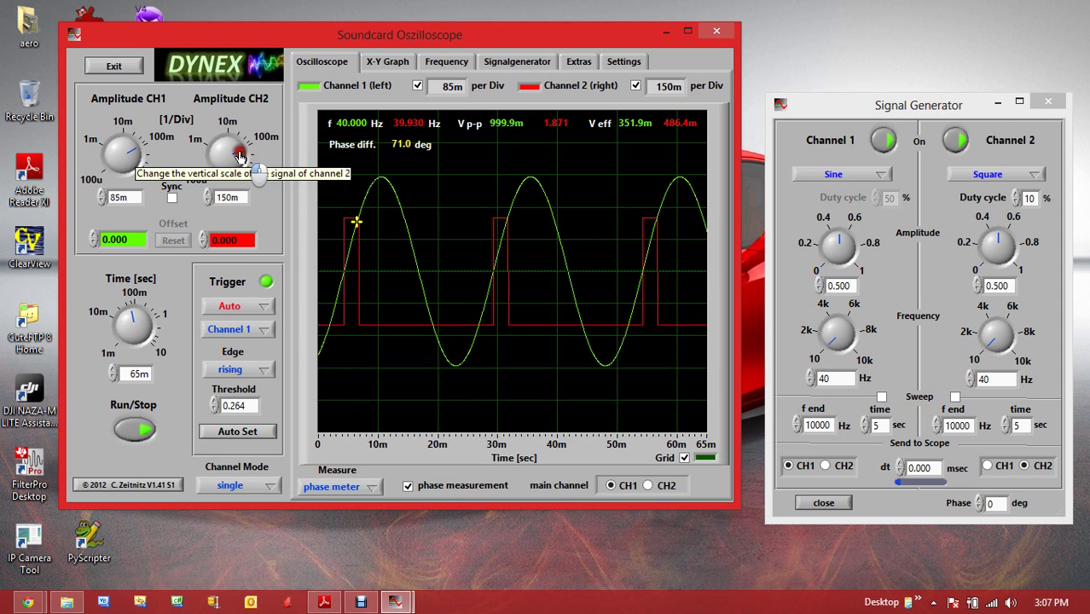
scroll(239, 155, up, 2)
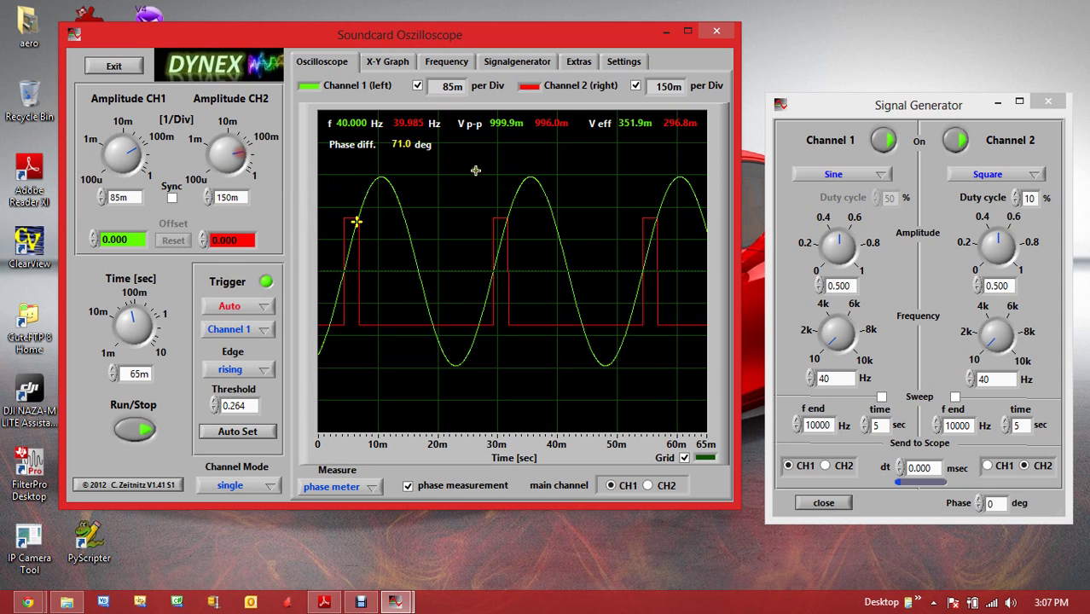
Hide and redisplay the Channel 1 trace, and do the same for the Channel 2 trace
click(417, 88)
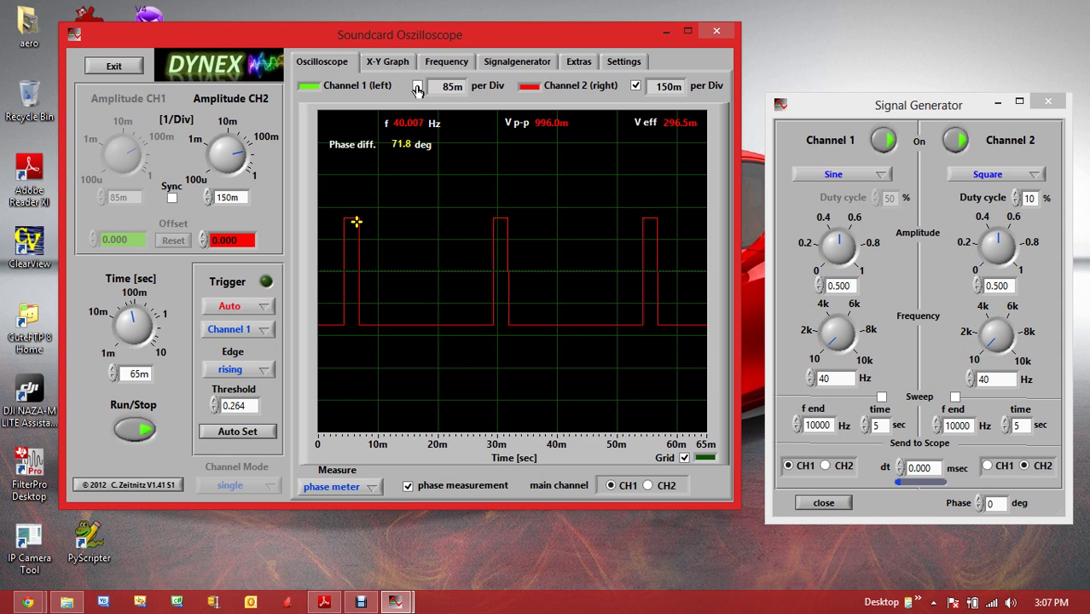
click(417, 88)
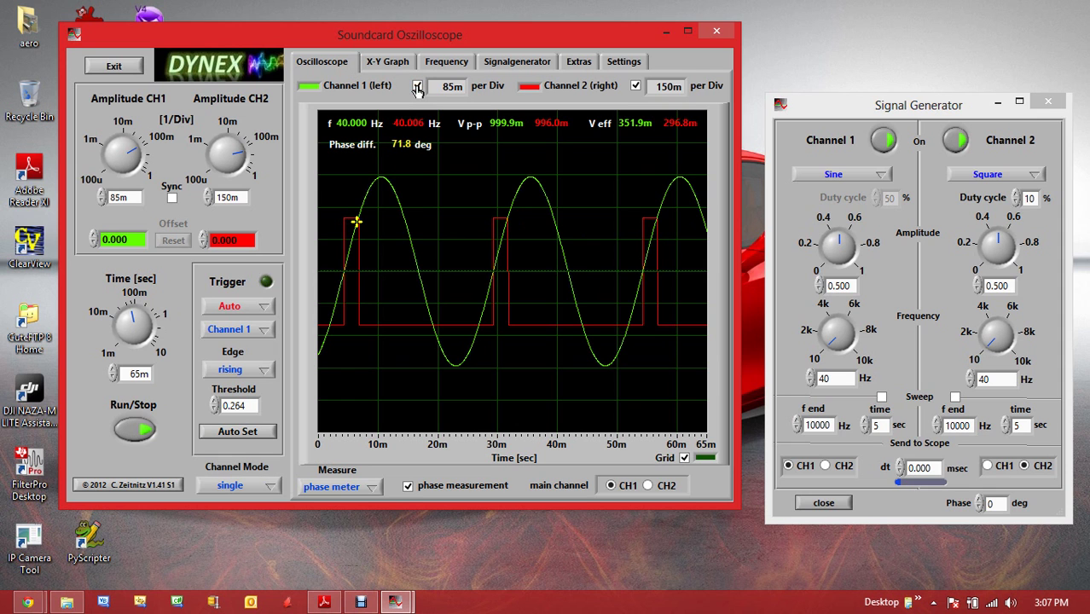
click(635, 87)
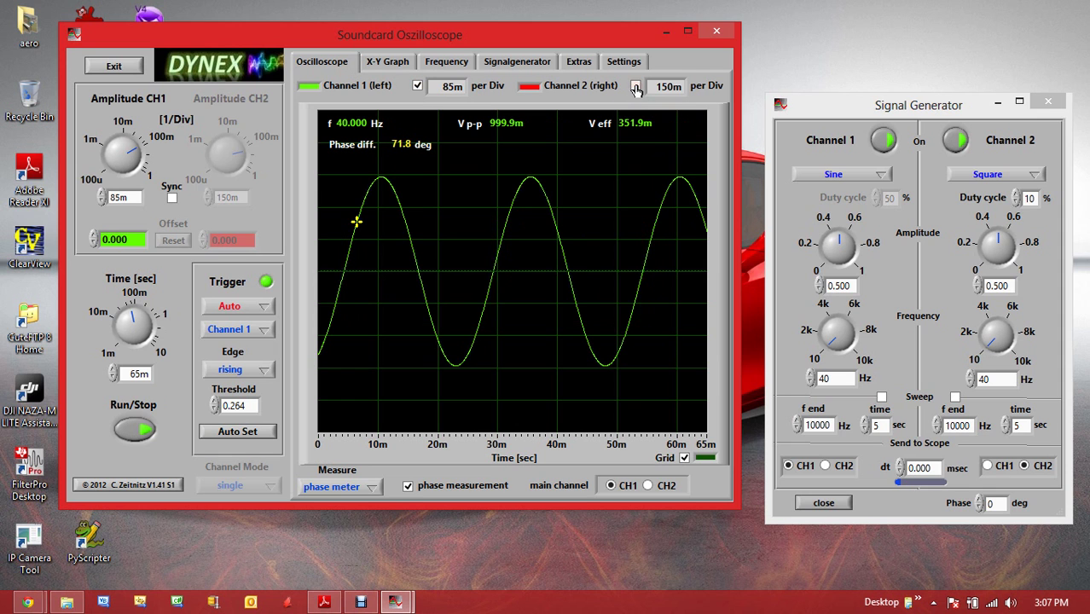
click(635, 88)
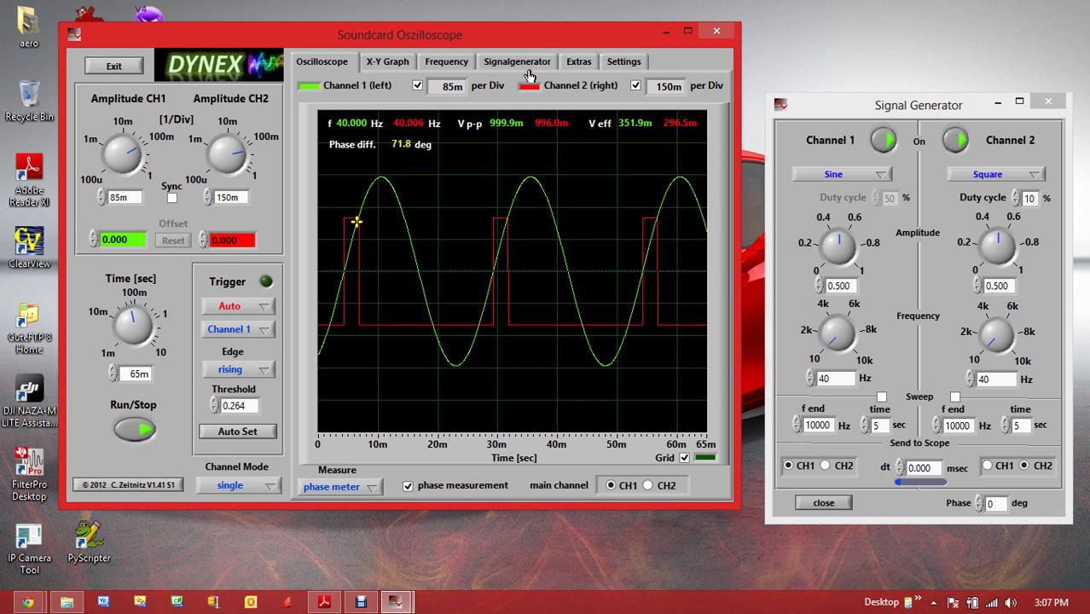
Open the sound settings and check the available audio input devices, leaving Scope loopback selected
click(625, 63)
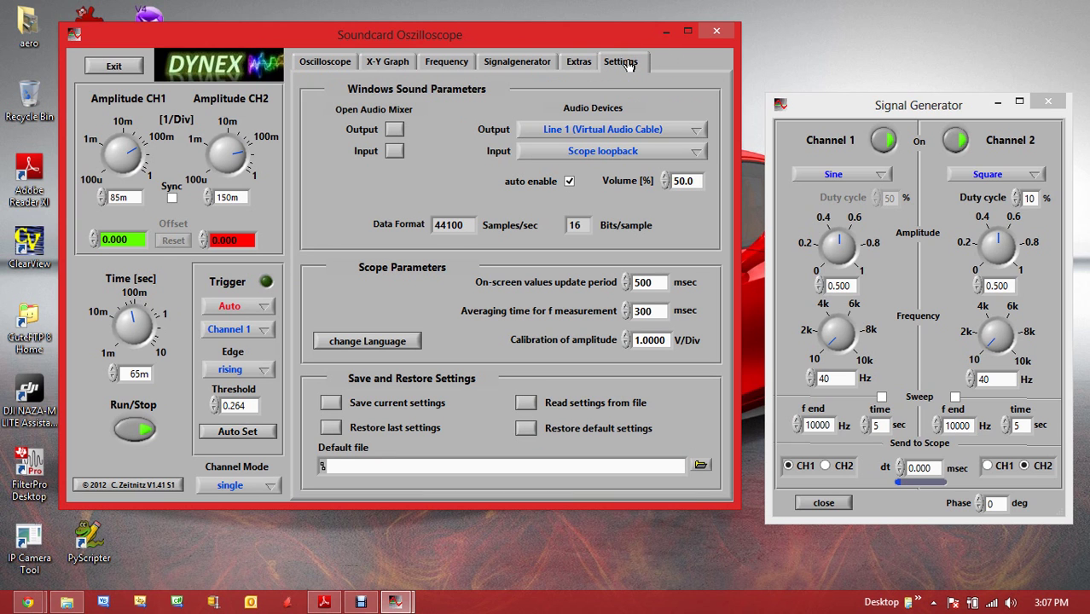
click(640, 152)
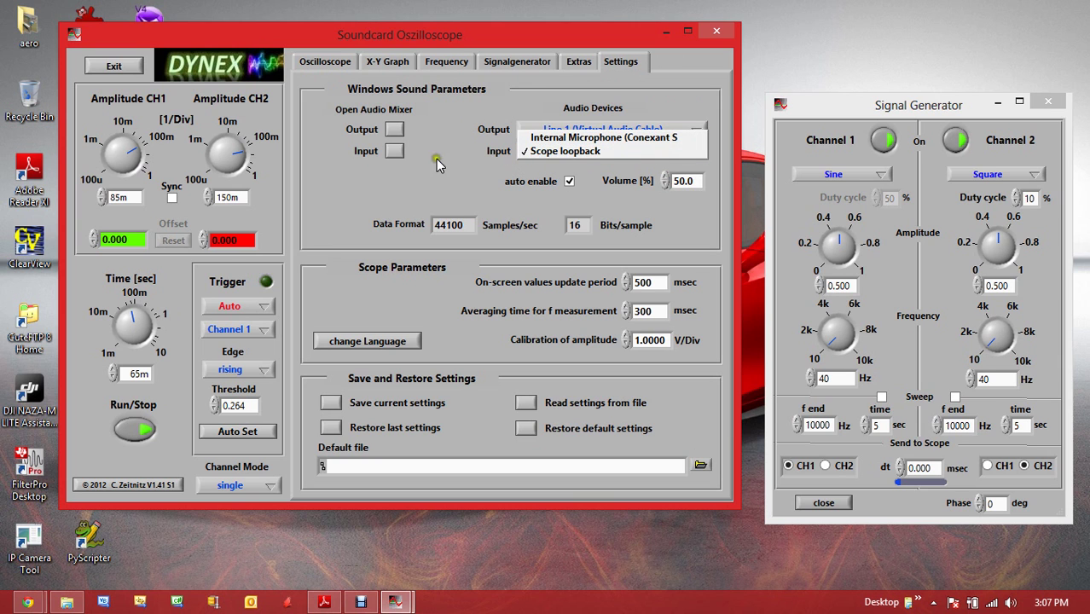
click(467, 179)
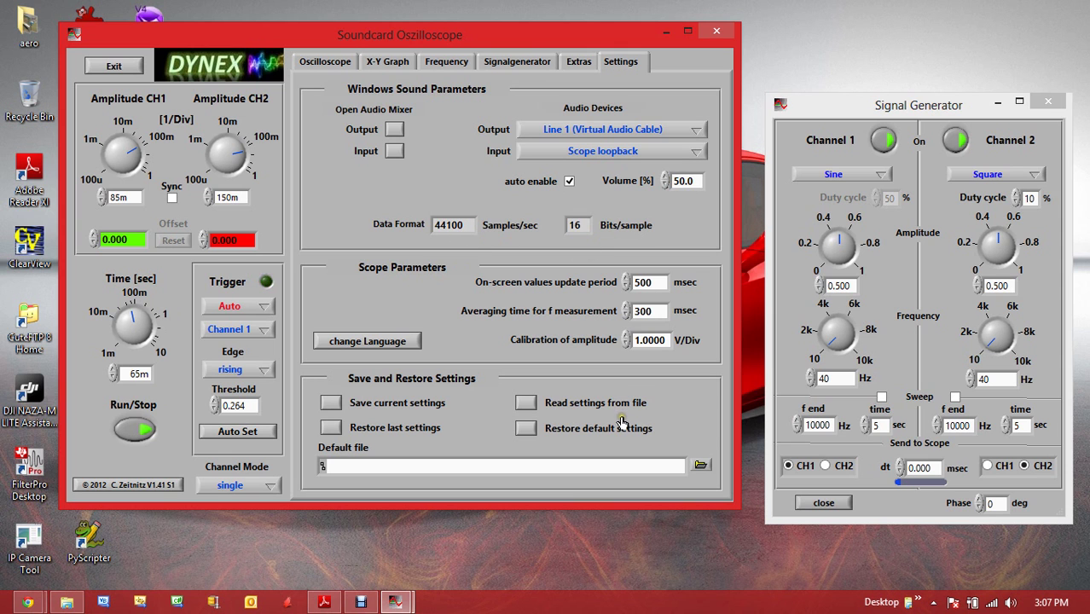
Check the on-screen waveform measurements against the averaging time for frequency measurement in the settings, and return to the waveform display
click(307, 60)
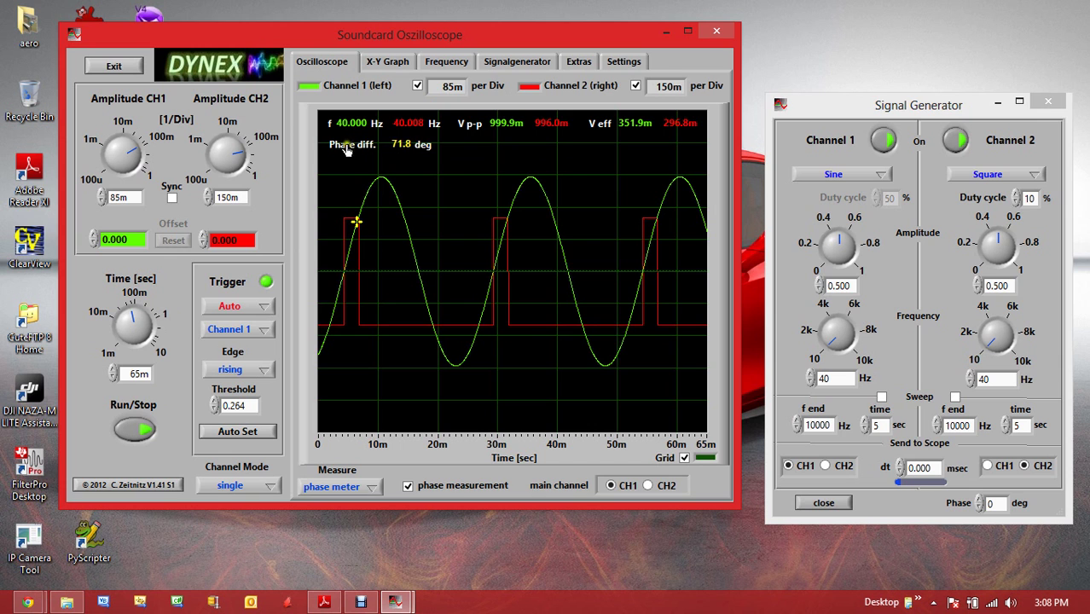
click(625, 63)
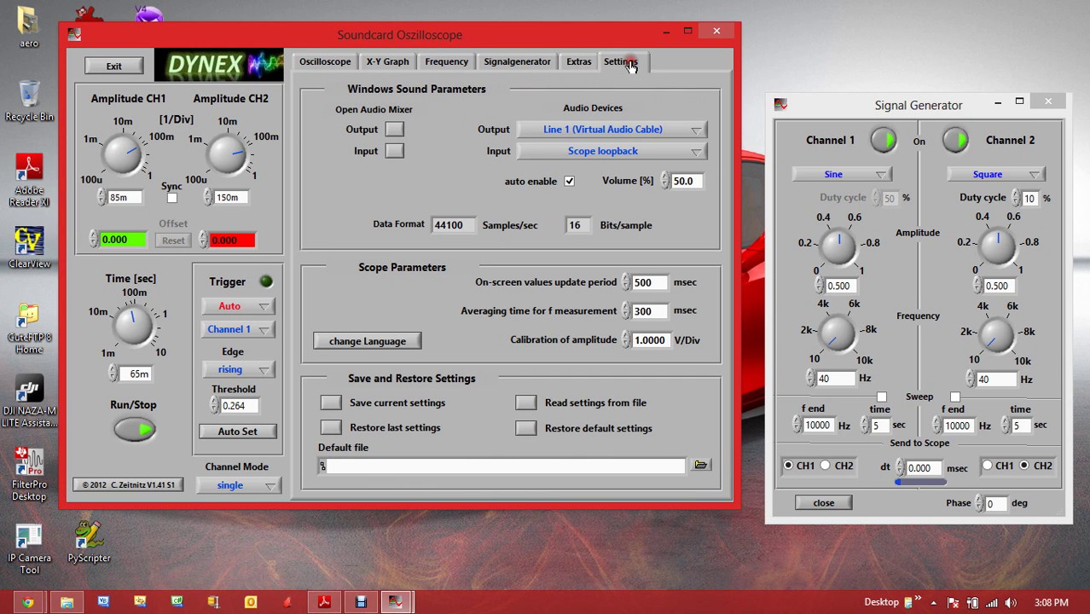
click(654, 313)
click(325, 62)
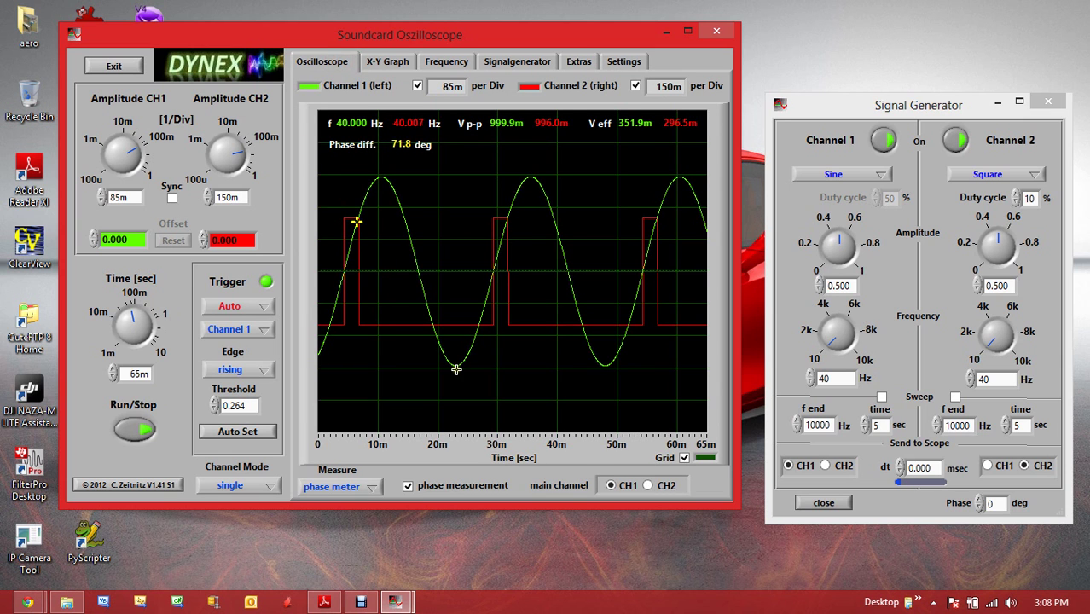